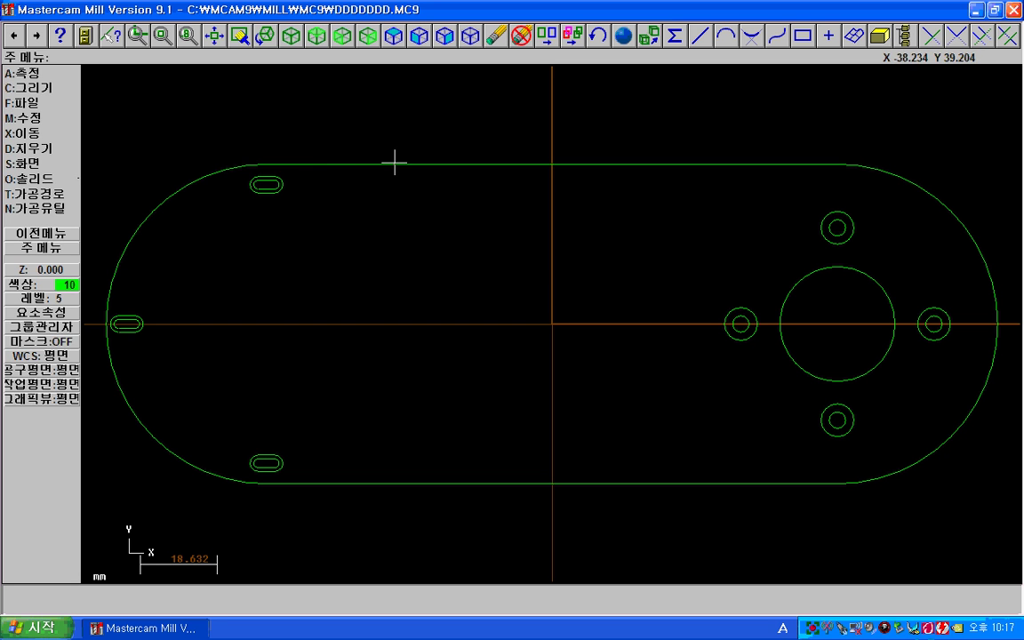
left_click(42, 193)
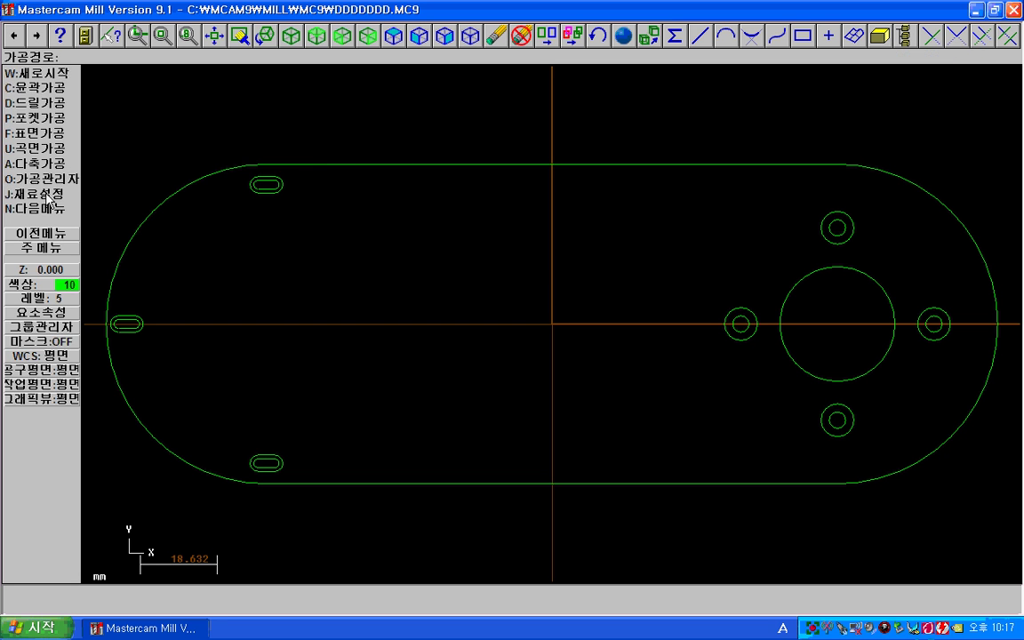
left_click(54, 90)
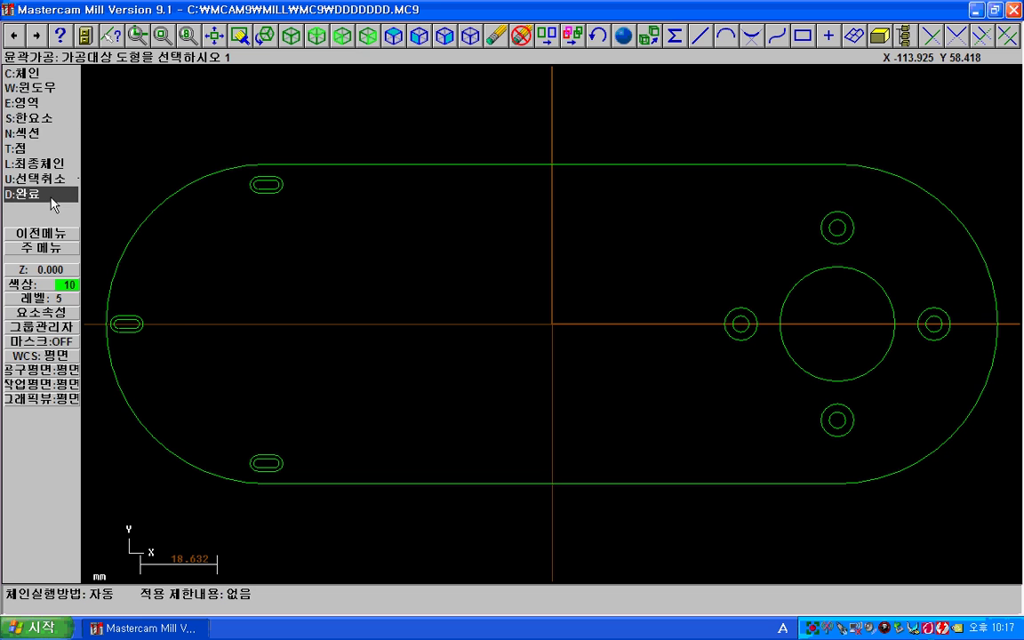
left_click(54, 117)
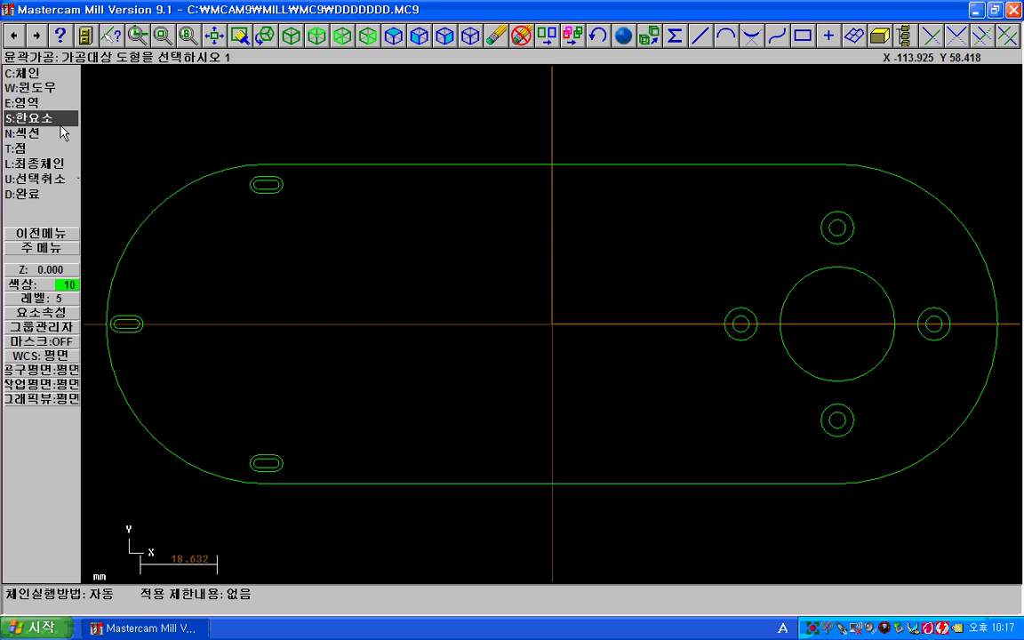
left_click(901, 468)
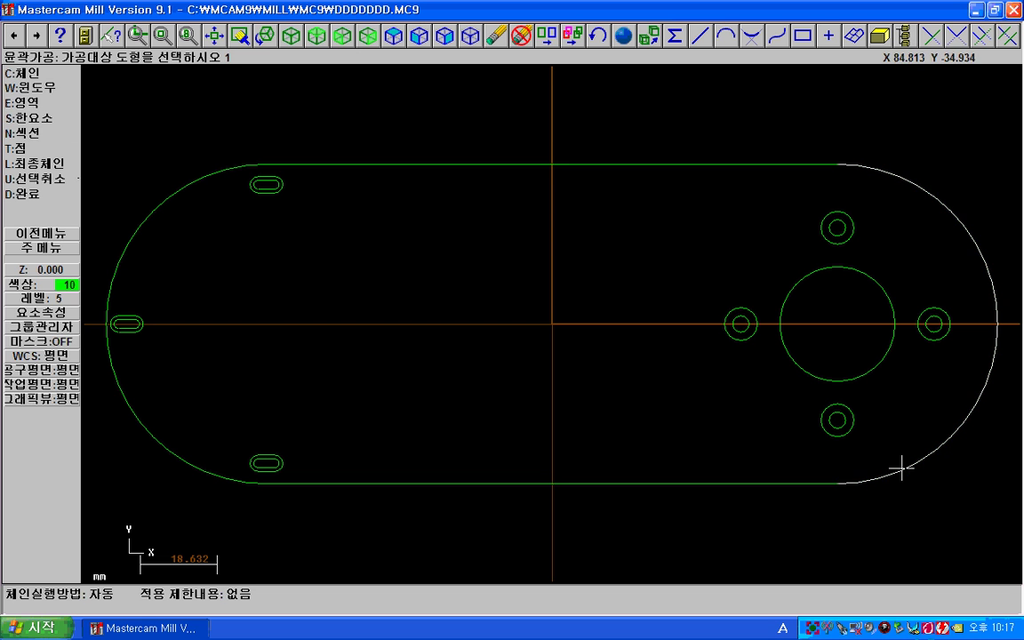
left_click(812, 485)
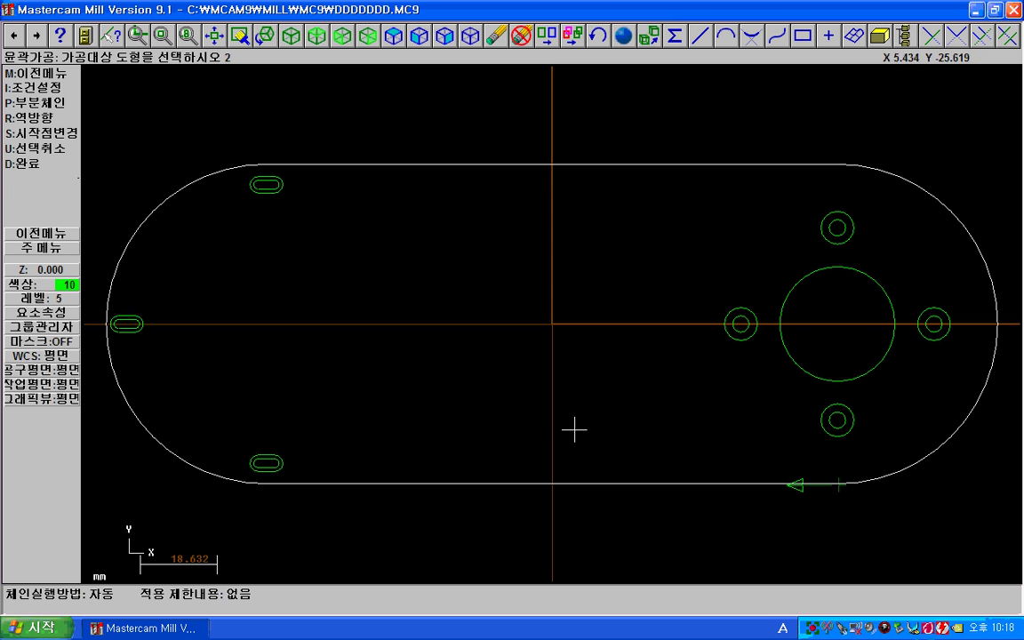
key("Escape")
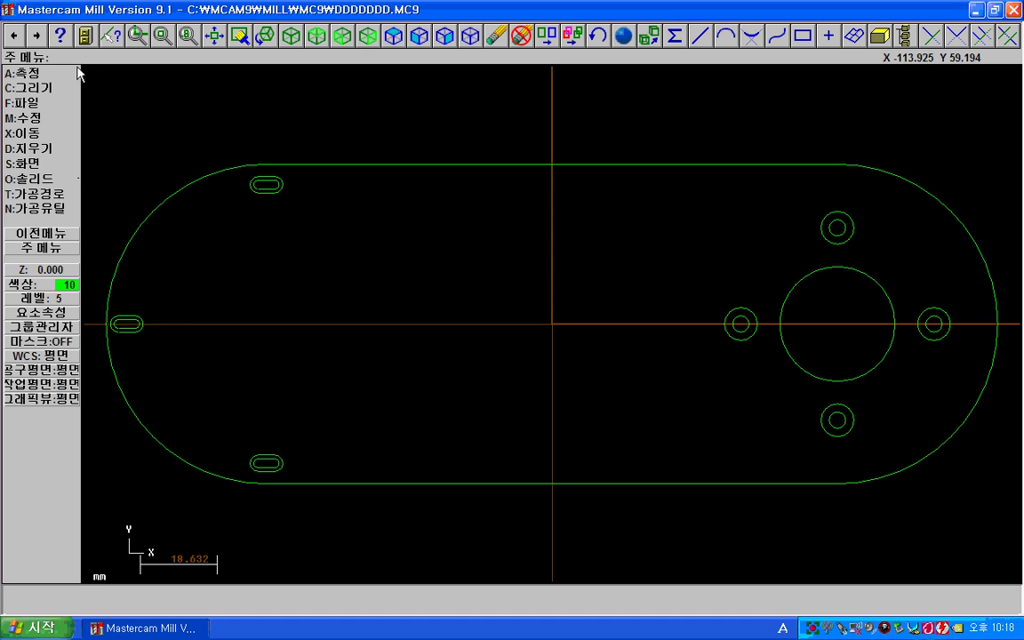
left_click(36, 192)
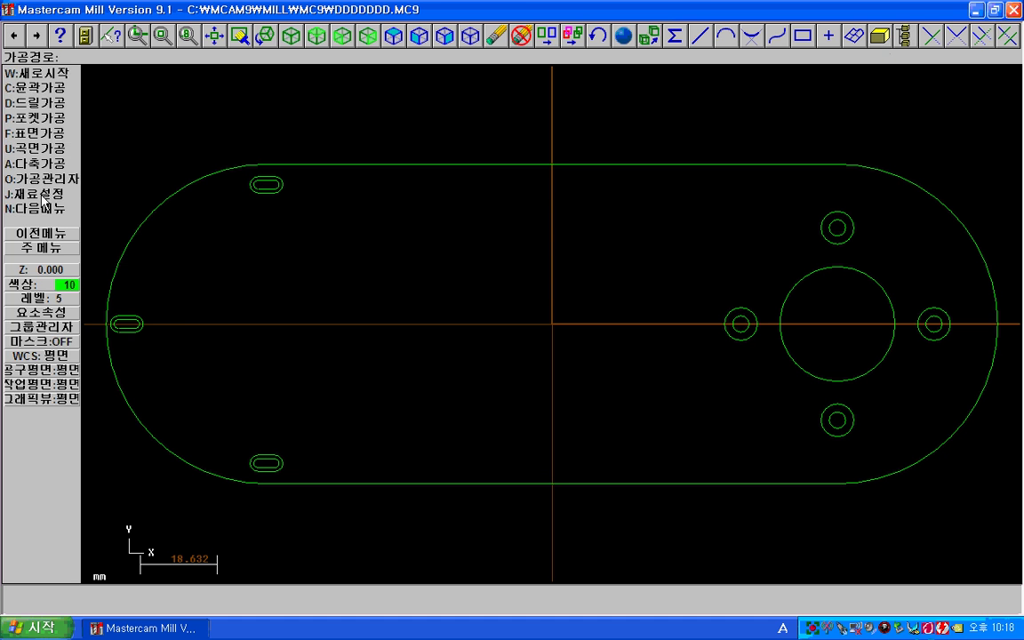
left_click(49, 92)
left_click(328, 473)
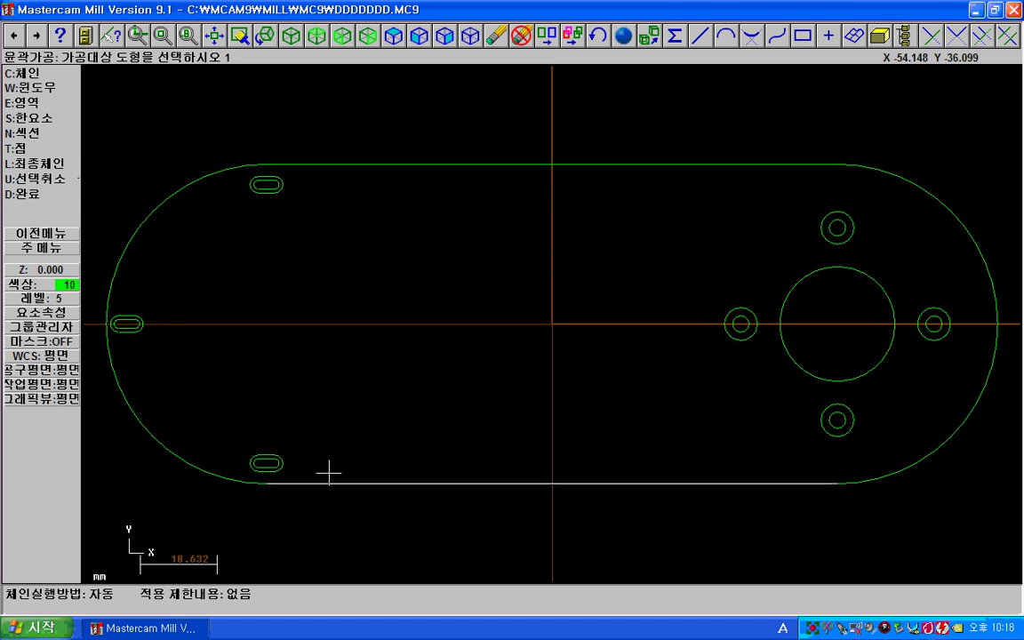
left_click(327, 487)
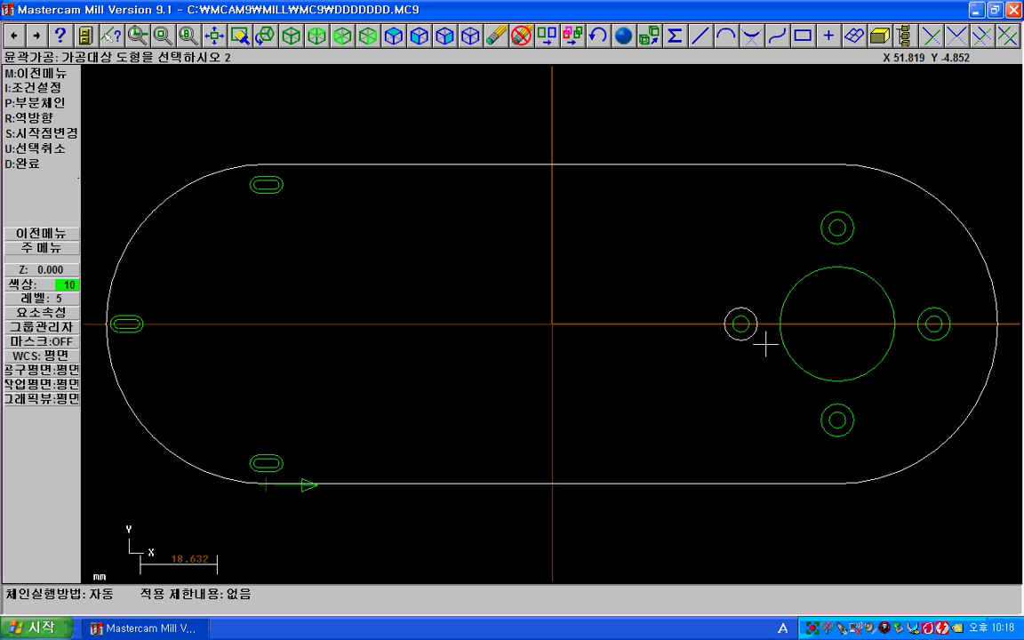
left_click(878, 283)
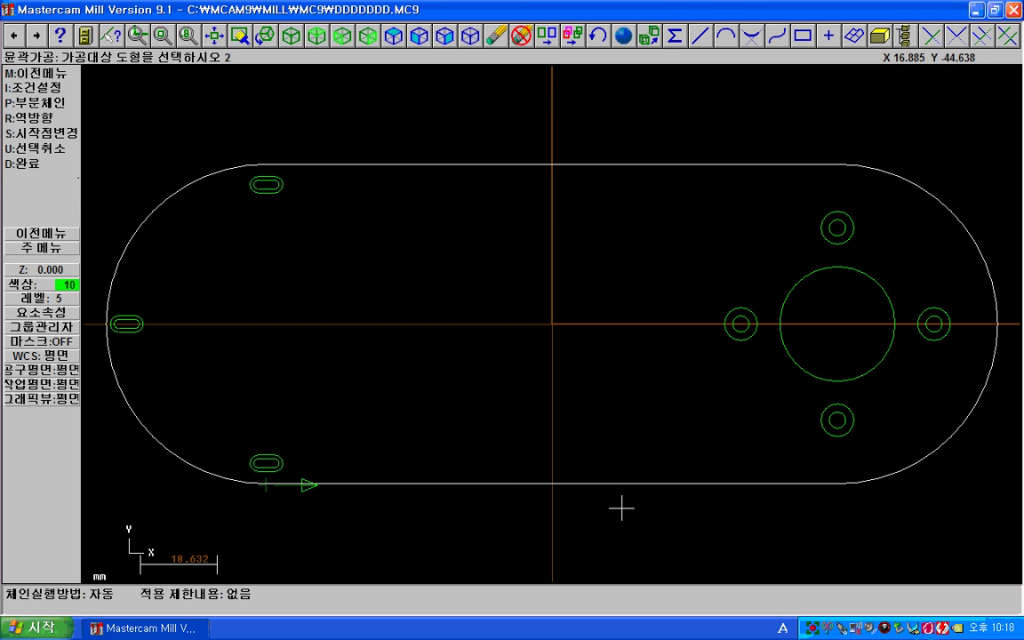
key("Escape")
key("Escape")
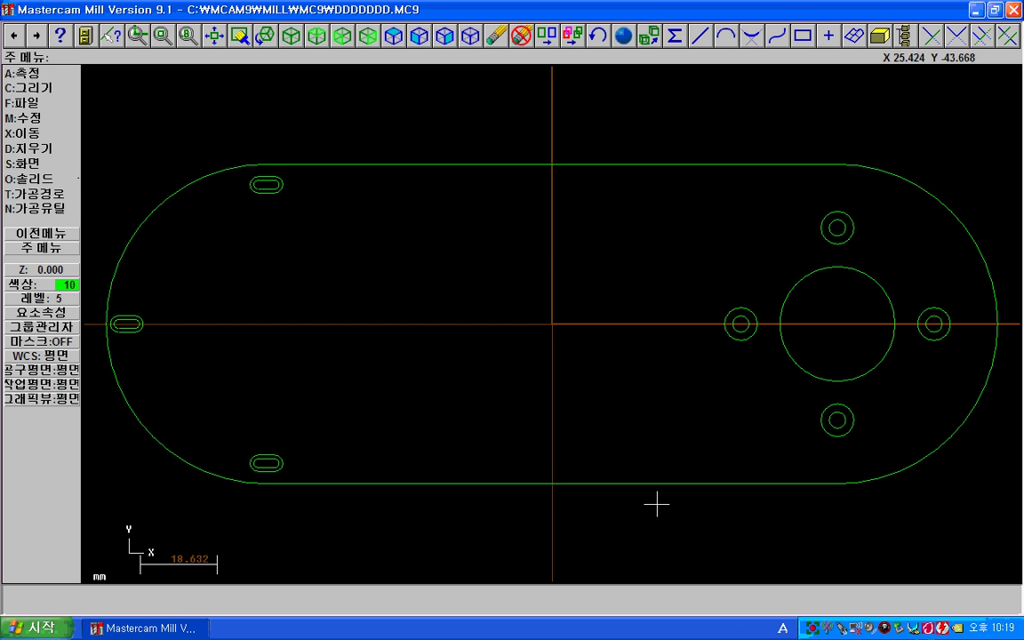
Start a contour toolpath on the plate's outer profile, chained clockwise from the right end of its lower straight edge.
key("t")
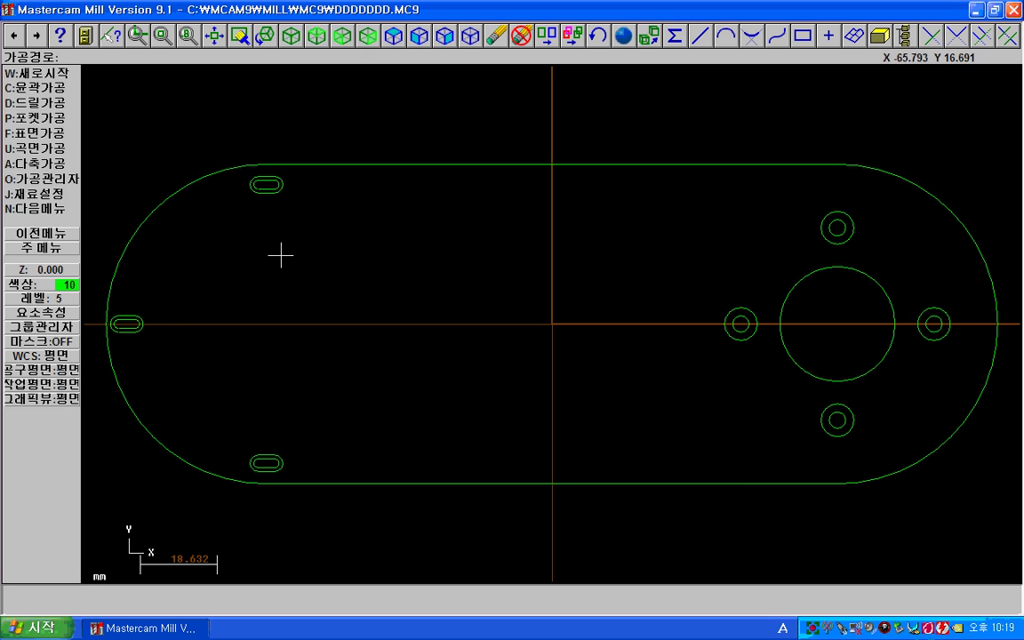
left_click(53, 88)
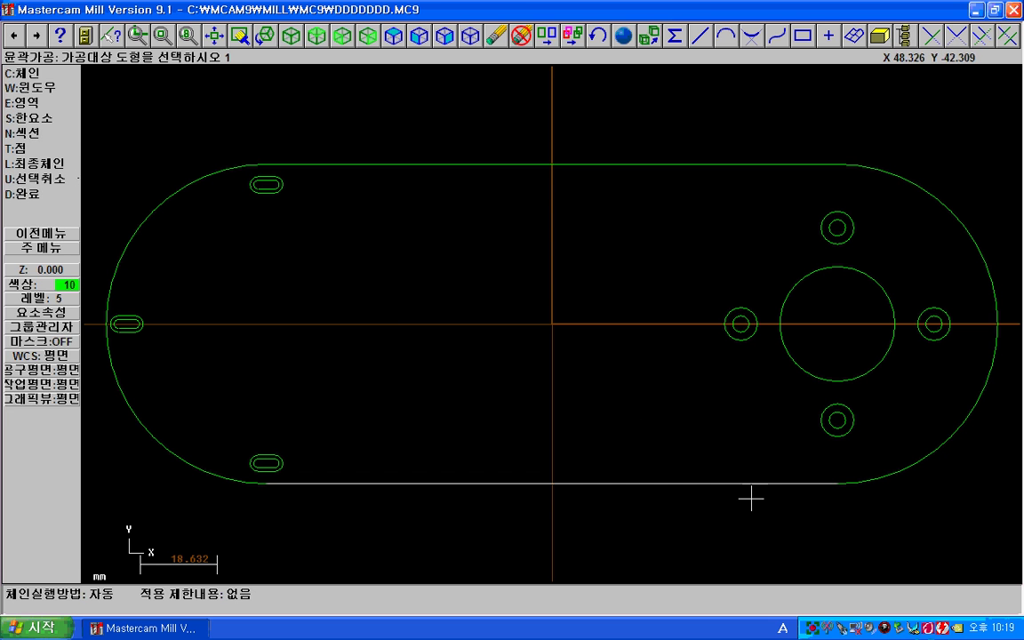
left_click(777, 484)
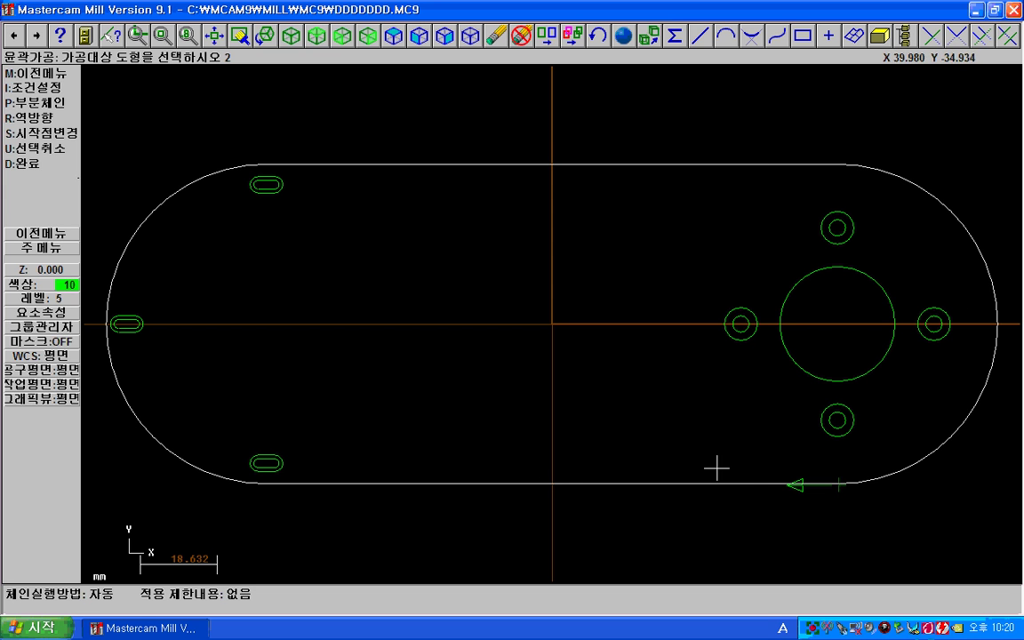
left_click(800, 295)
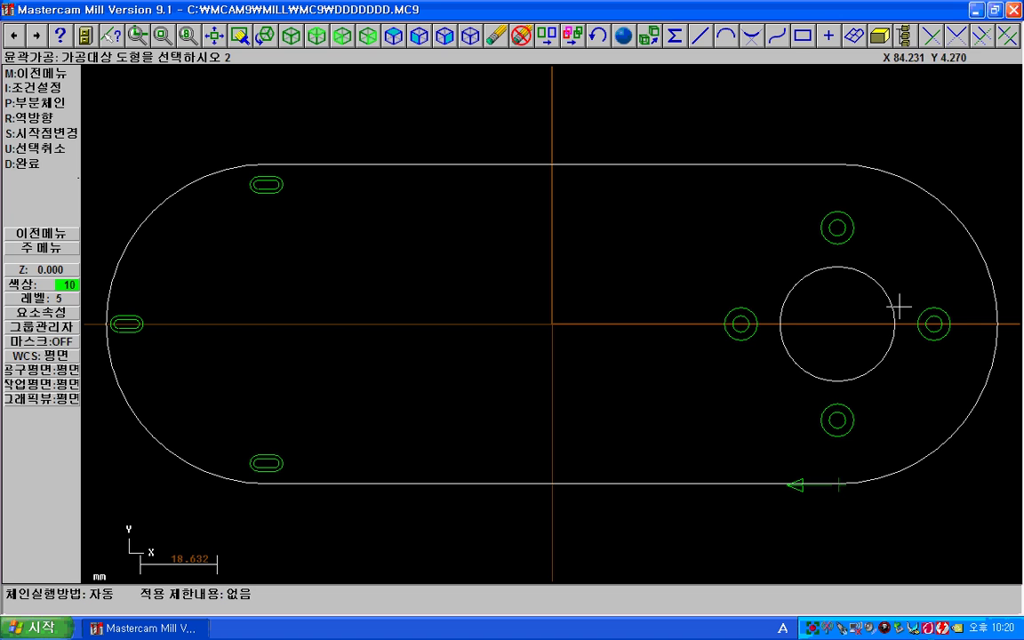
left_click(740, 347)
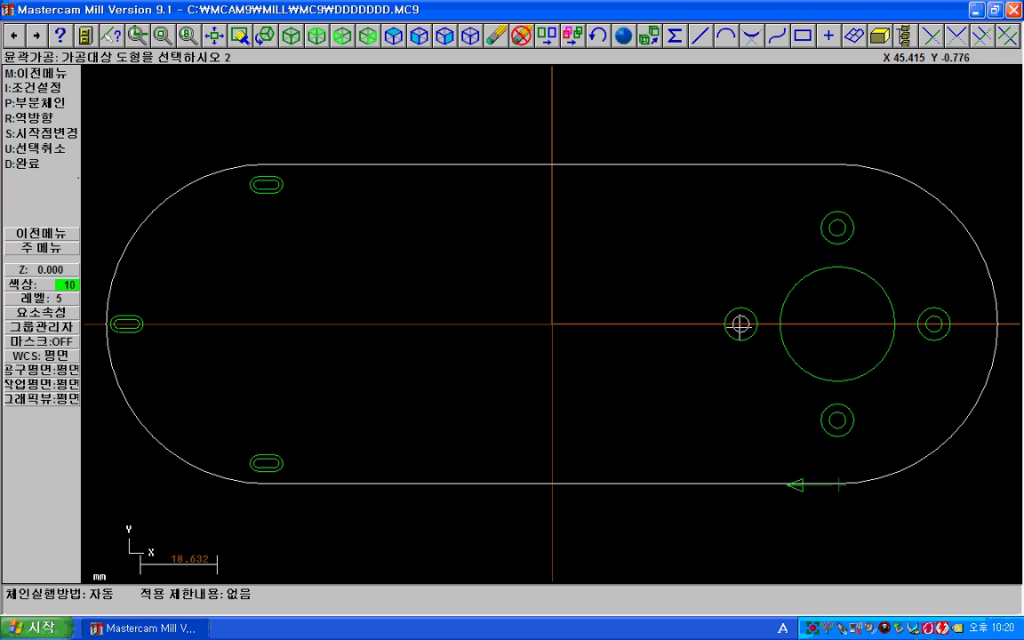
key("u")
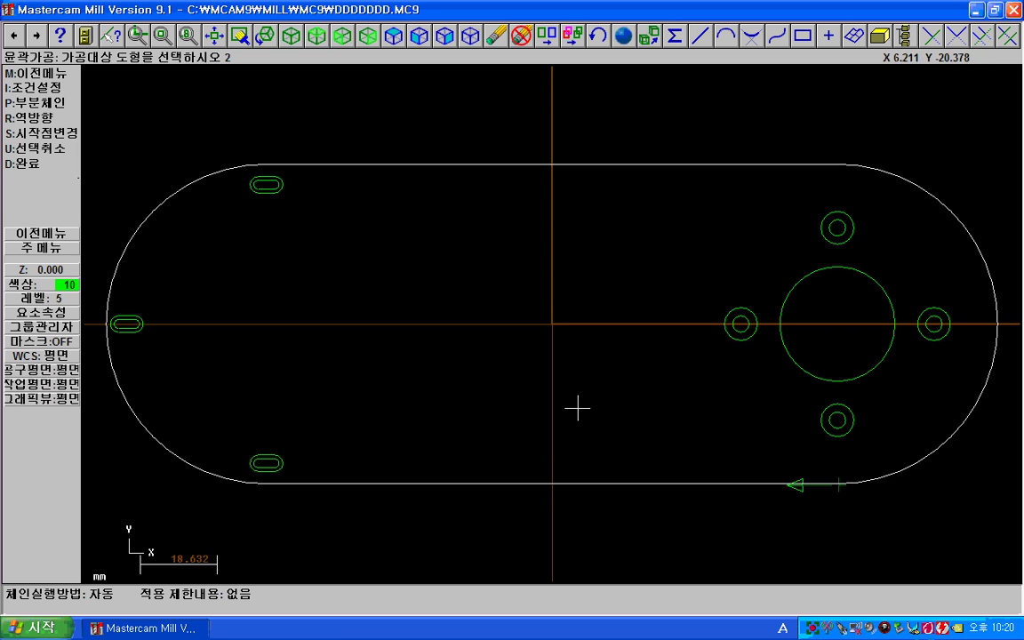
left_click(44, 166)
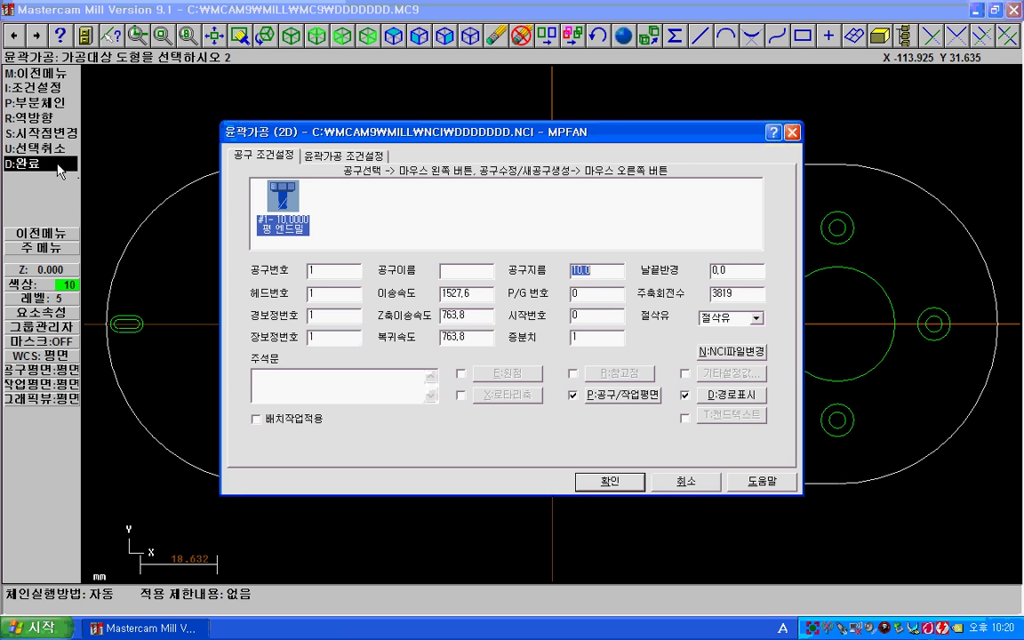
Check the definition of the 10 mm flat end mill, delete that tool from the tool list and leave the toolpath setup.
left_click(285, 212)
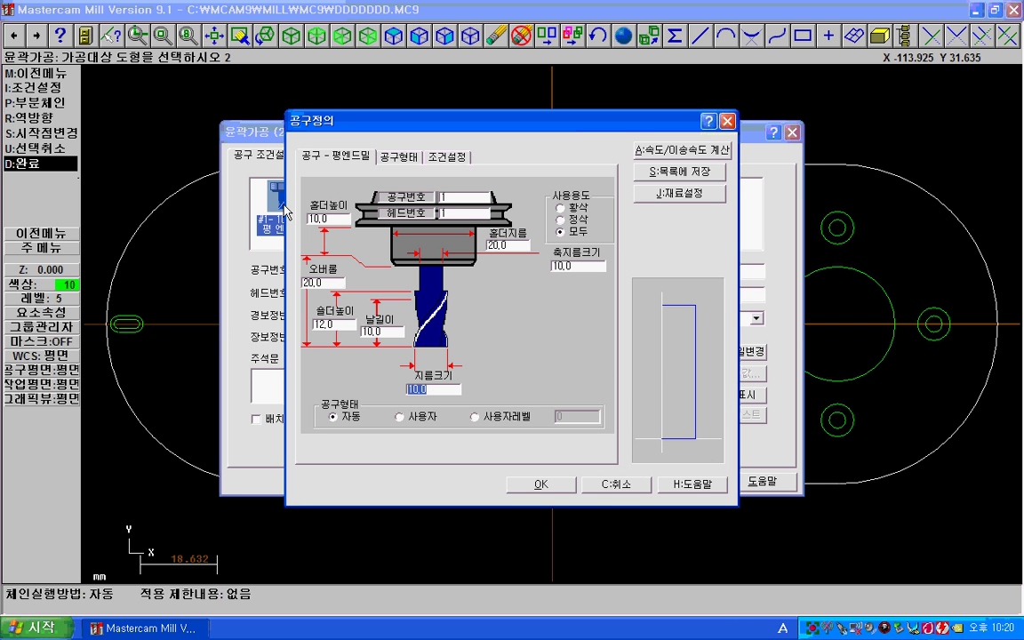
left_click(542, 485)
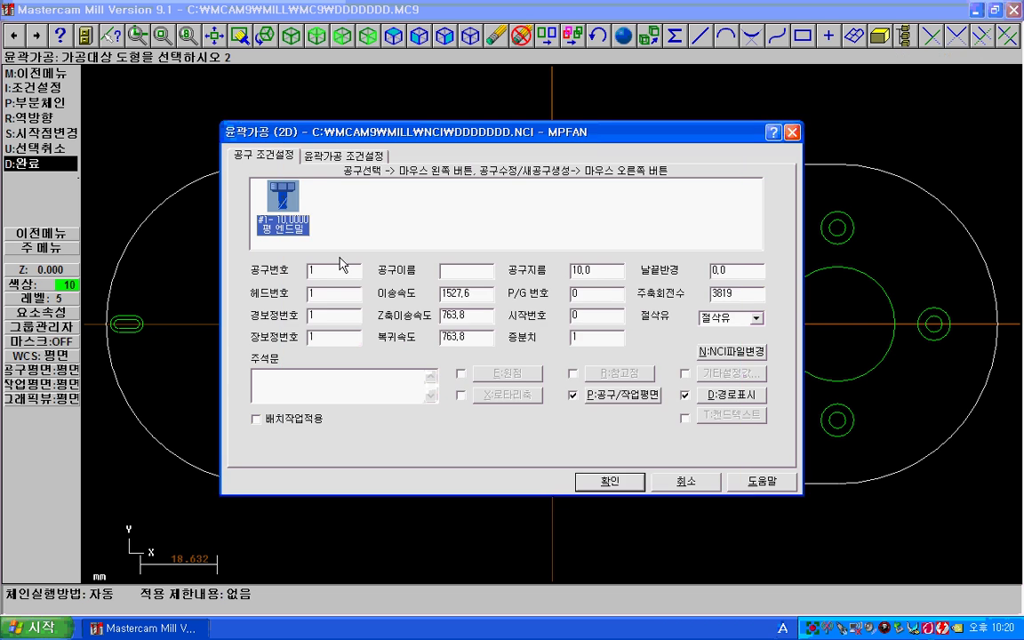
key("Delete")
left_click(472, 336)
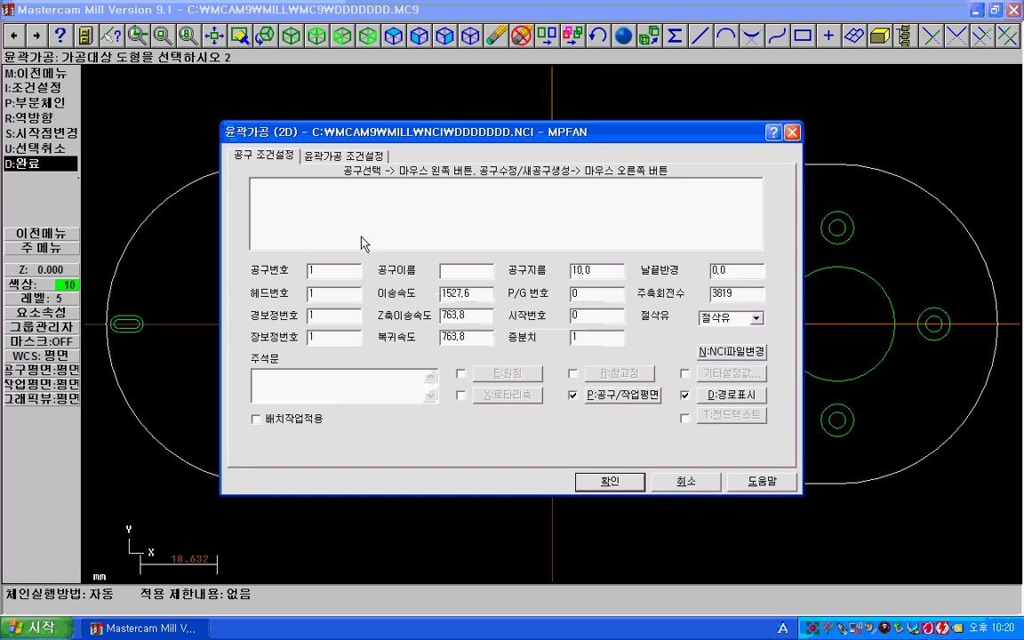
key("Escape")
key("Escape")
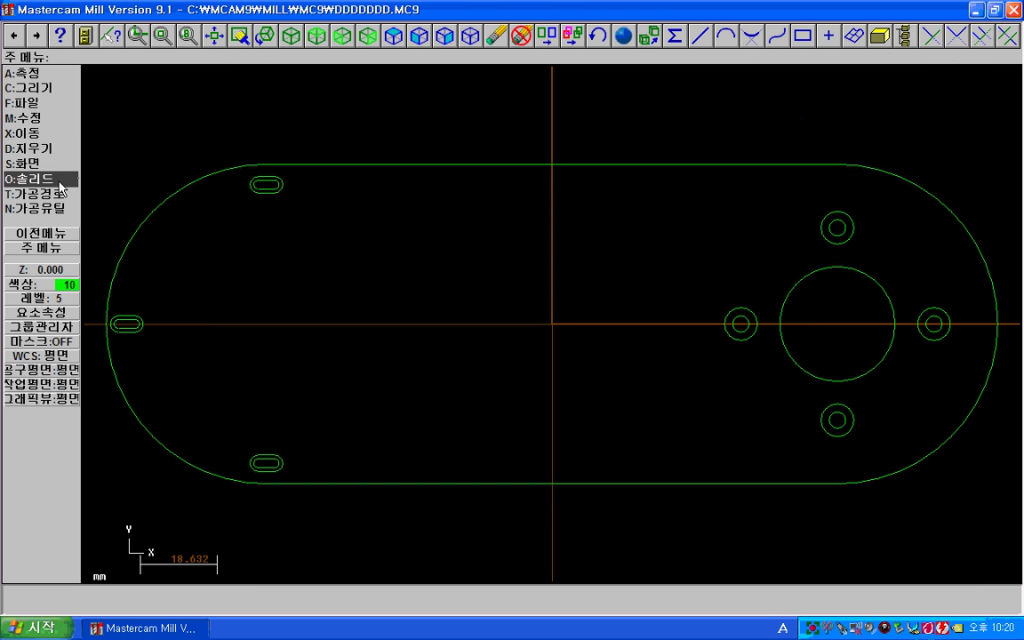
Chain the plate's outer profile clockwise from its lower straight edge for a new 2D contour toolpath and open its parameters.
left_click(49, 192)
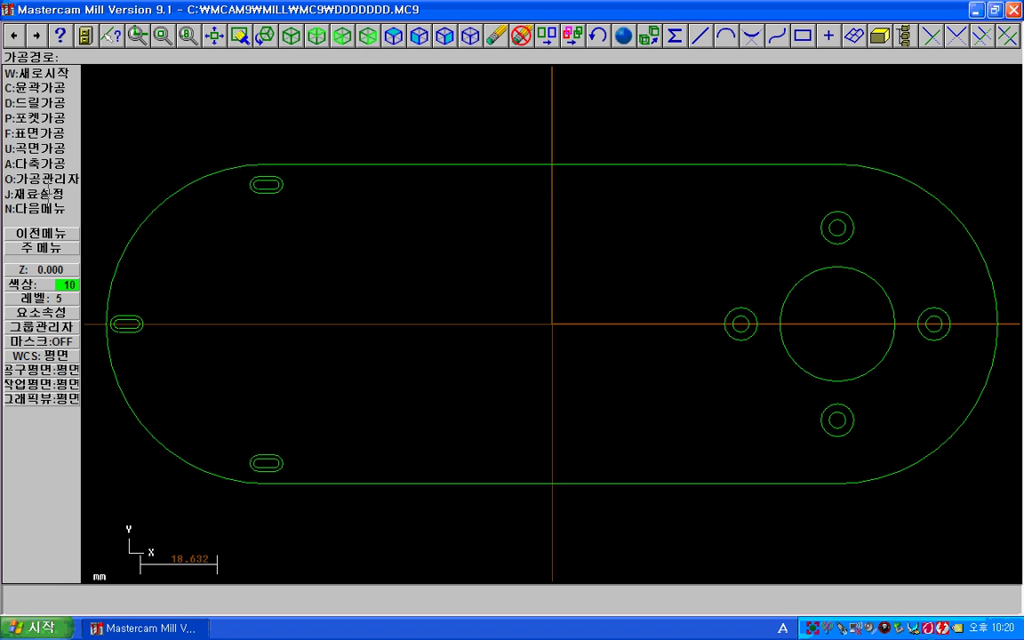
left_click(55, 104)
key("Escape")
left_click(36, 88)
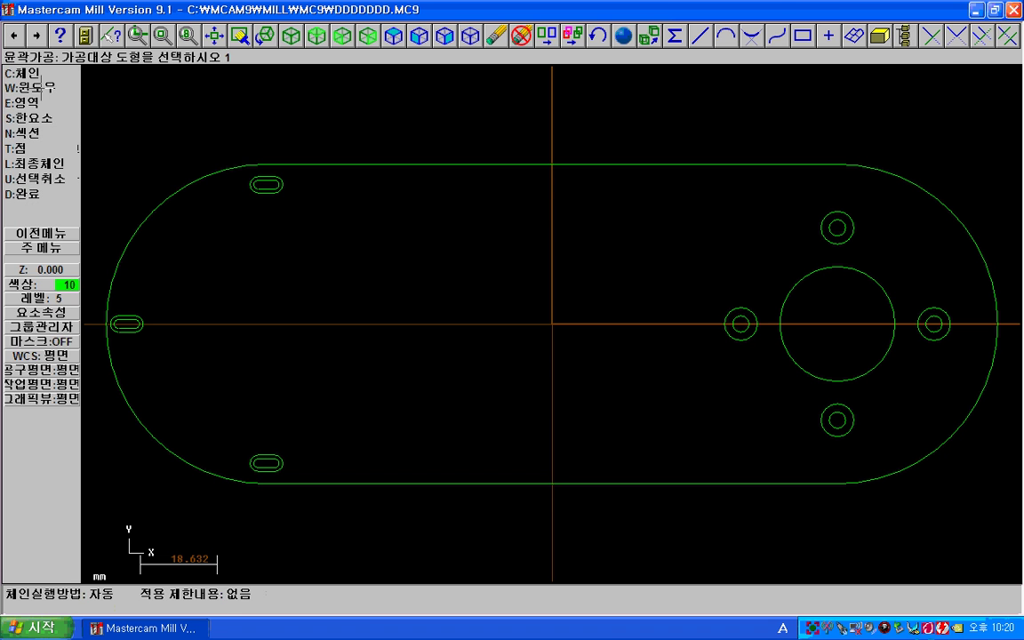
left_click(727, 496)
left_click(35, 163)
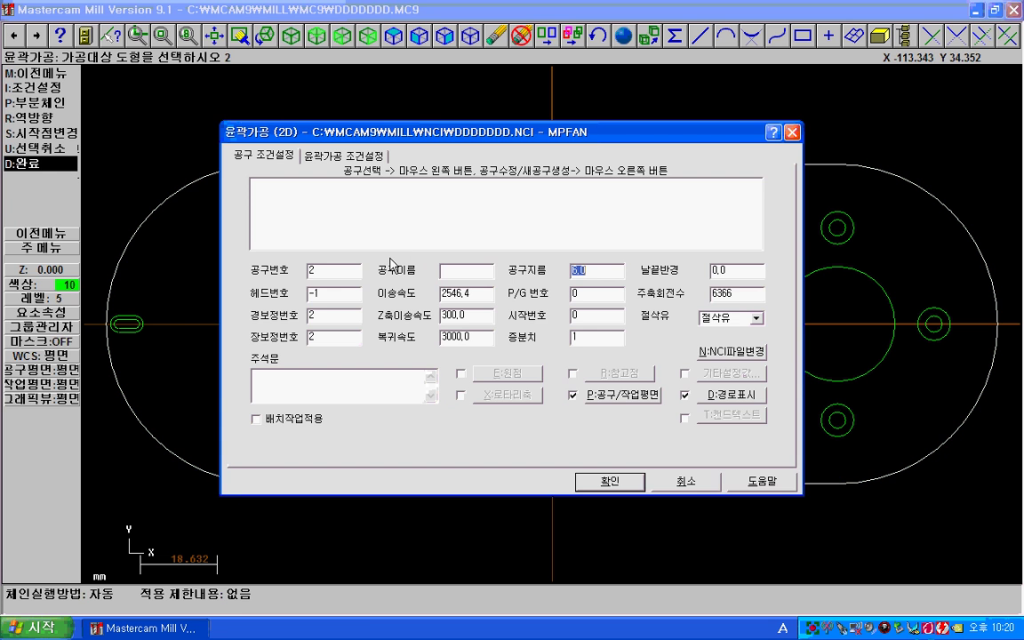
right_click(405, 214)
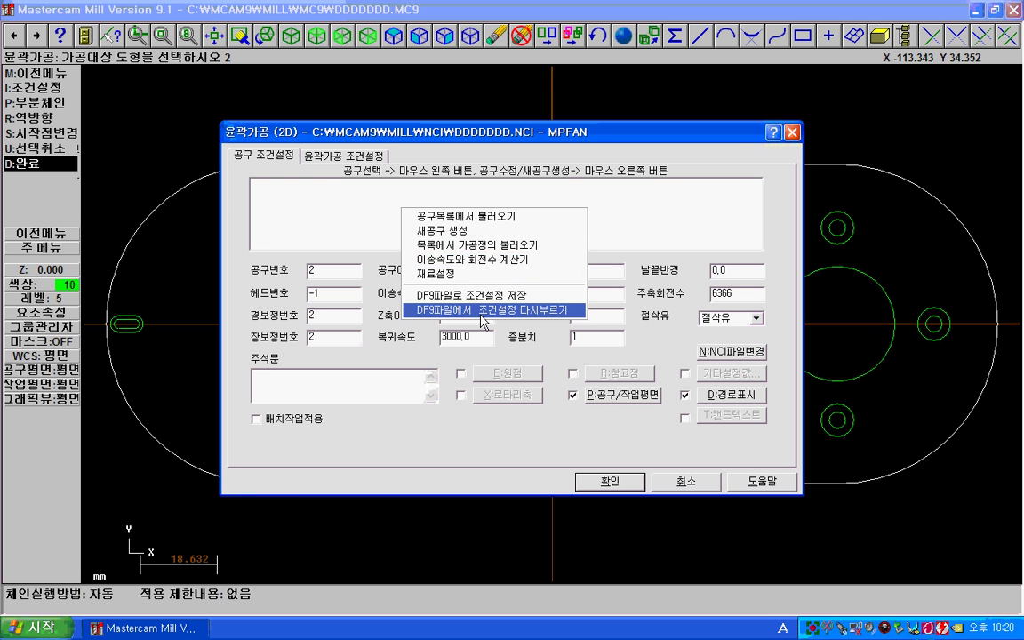
left_click(454, 233)
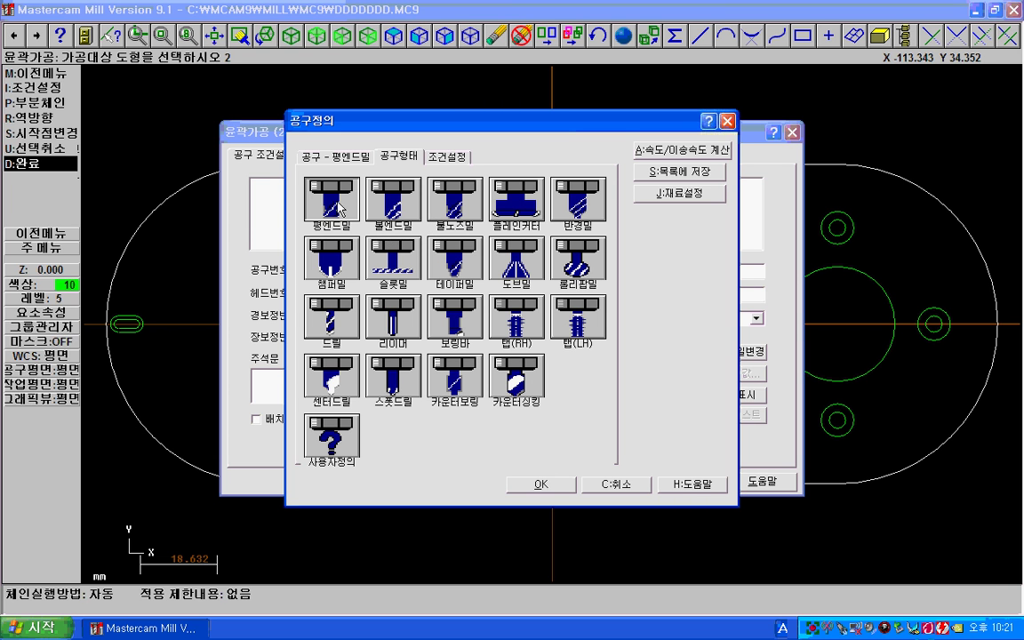
left_click(725, 122)
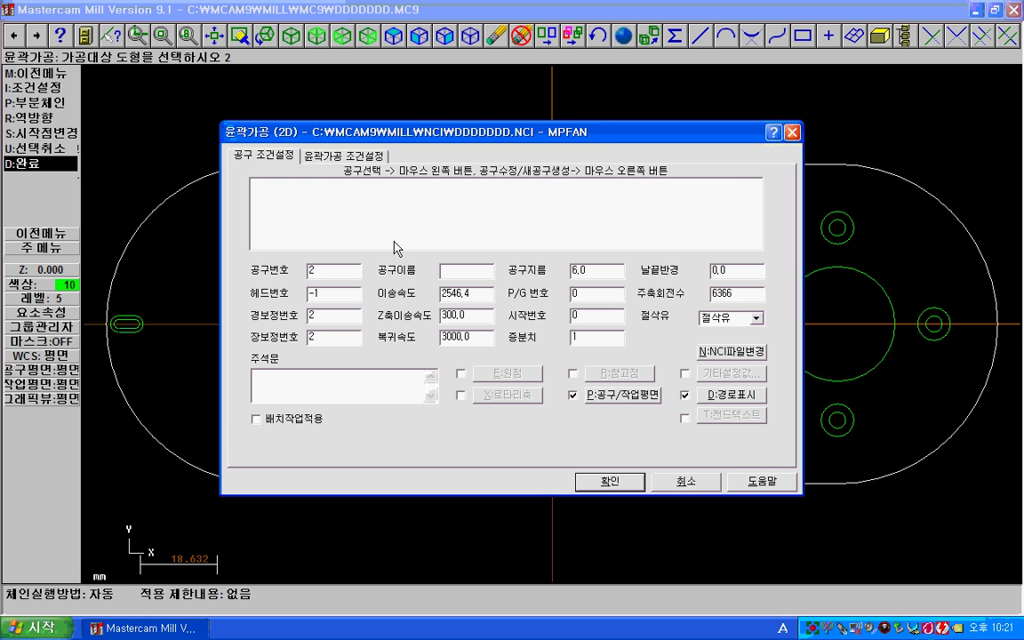
Create a new 10 mm flat end mill as tool number 1 with head number 1.
right_click(377, 211)
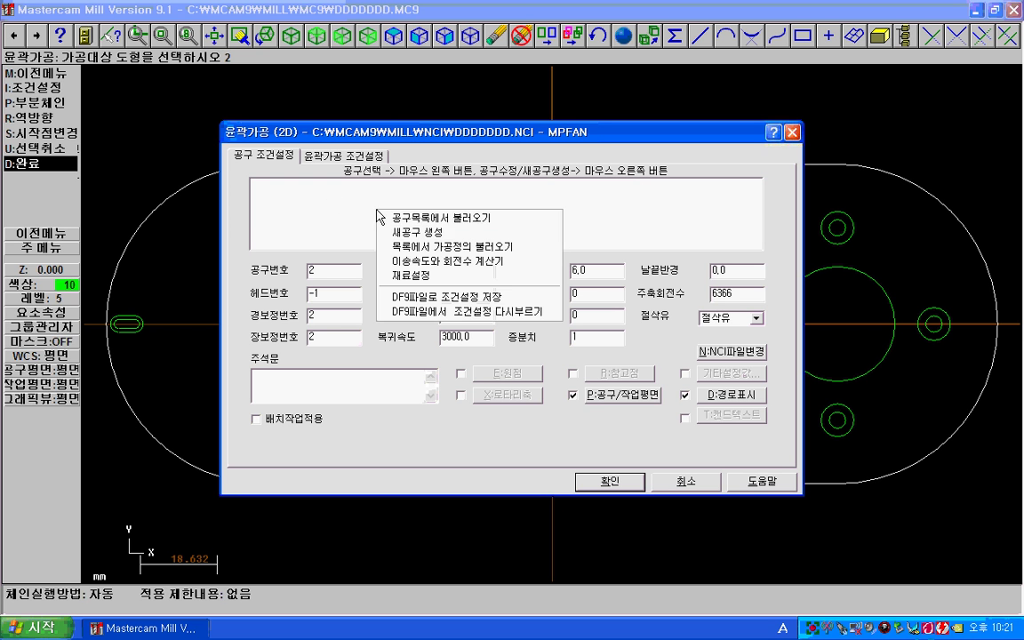
left_click(437, 234)
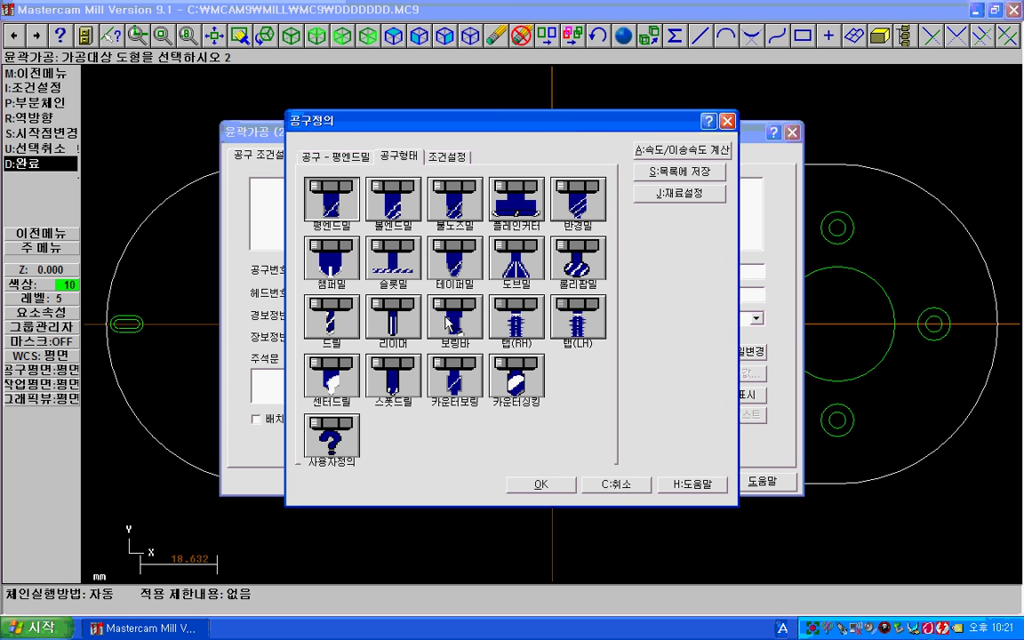
left_click(331, 206)
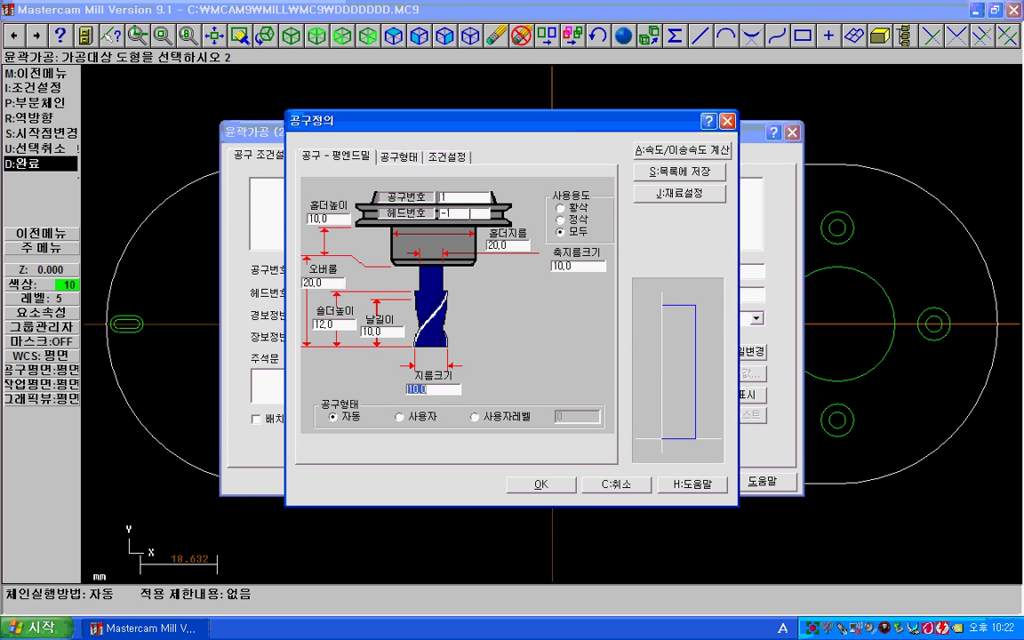
left_click(472, 213)
key("Left")
key("BackSpace")
left_click(398, 158)
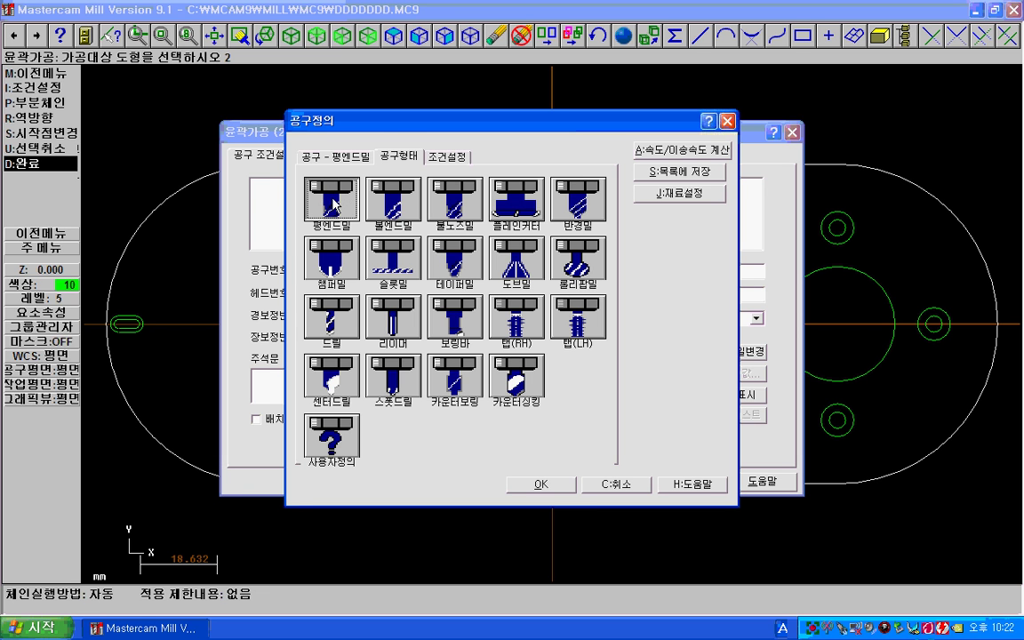
left_click(338, 157)
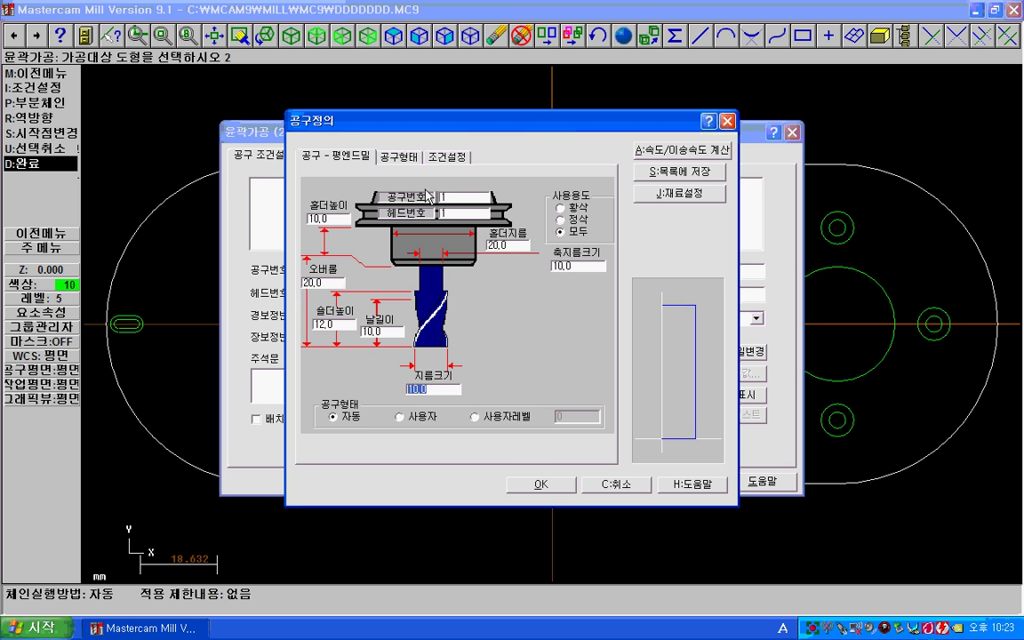
left_click(558, 486)
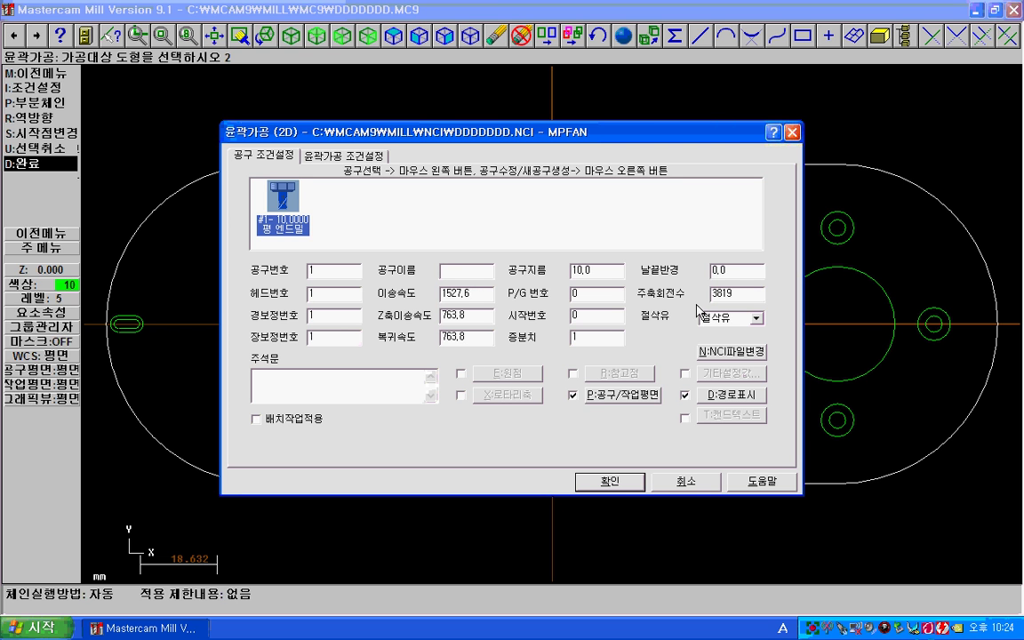
Set the tool's feed rate to 1000 and spindle speed to 4000, and open the contour machining parameters.
left_click(731, 291)
left_click(444, 293)
type("1000")
key("Tab")
type("1")
left_click_drag(748, 295, 625, 295)
type("4000")
left_click(354, 155)
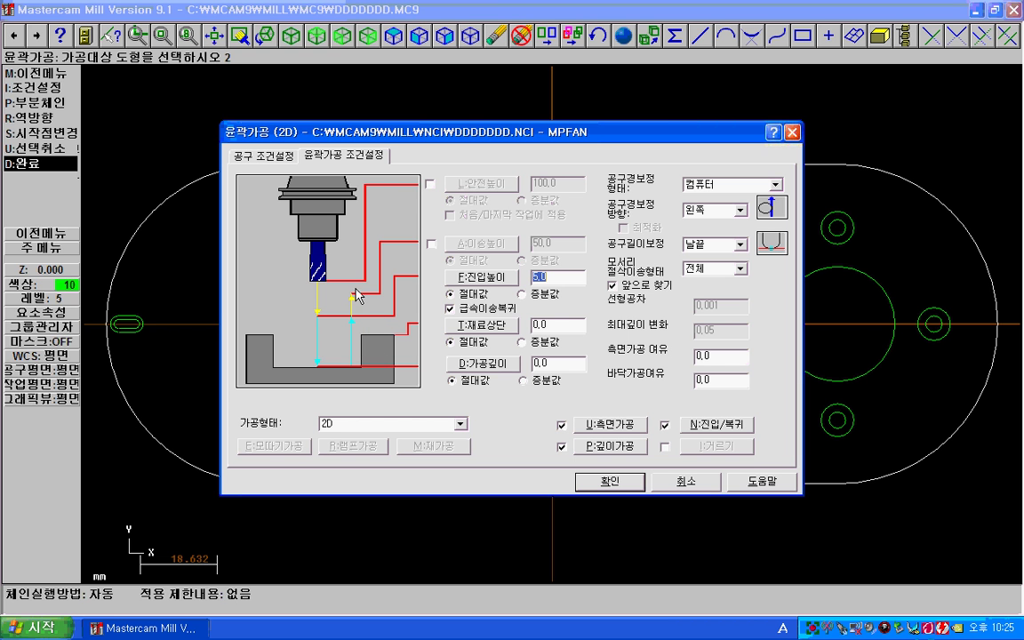
Enable the contour's clearance height (안전높이) at 50 and set the feed plane height (진입높이) to 3.
left_click(432, 184)
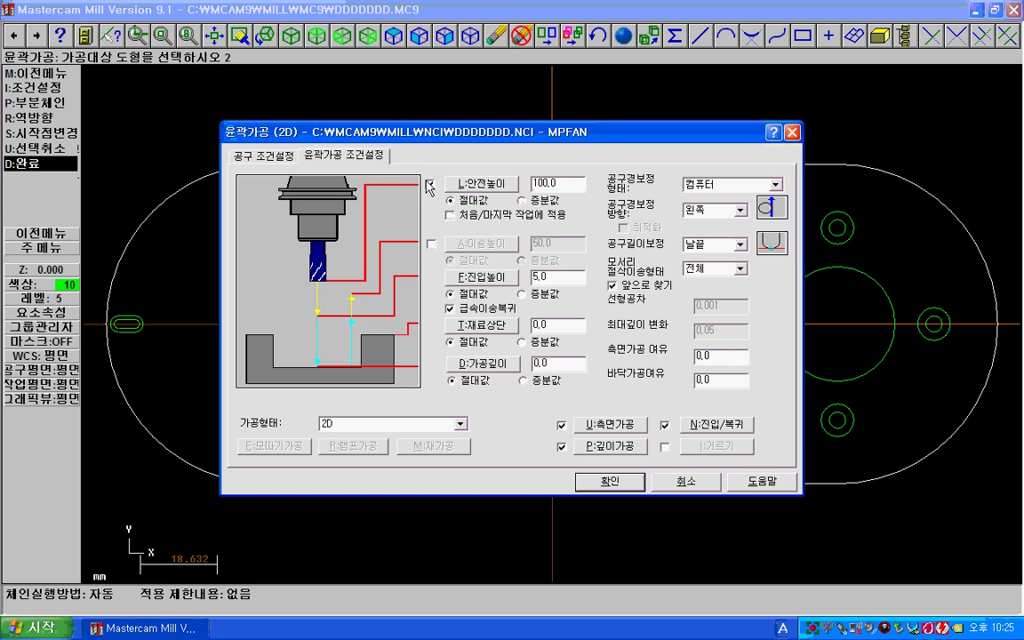
left_click(501, 186)
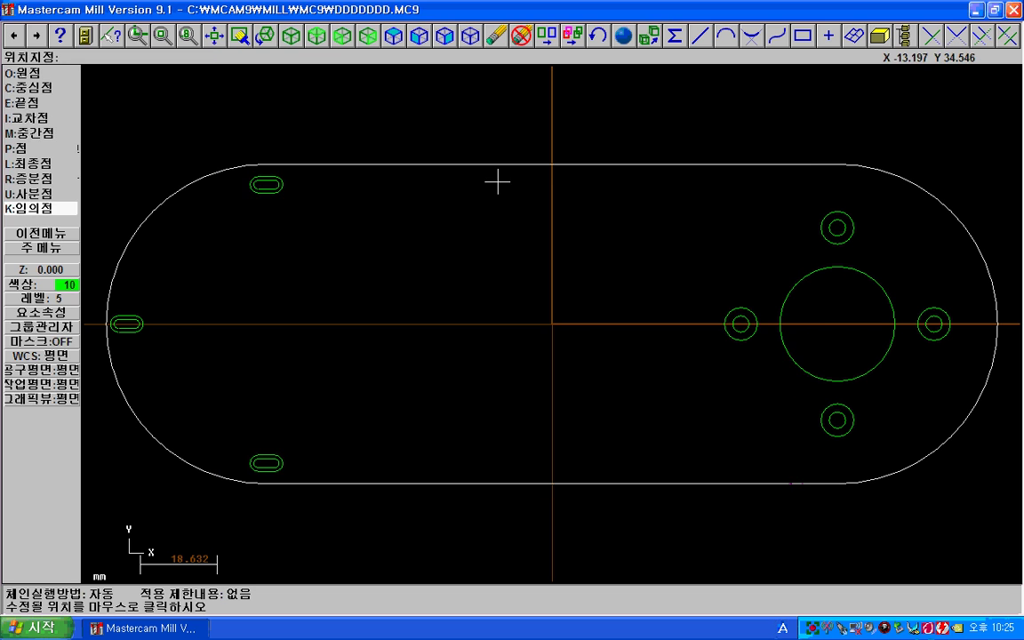
left_click(387, 217)
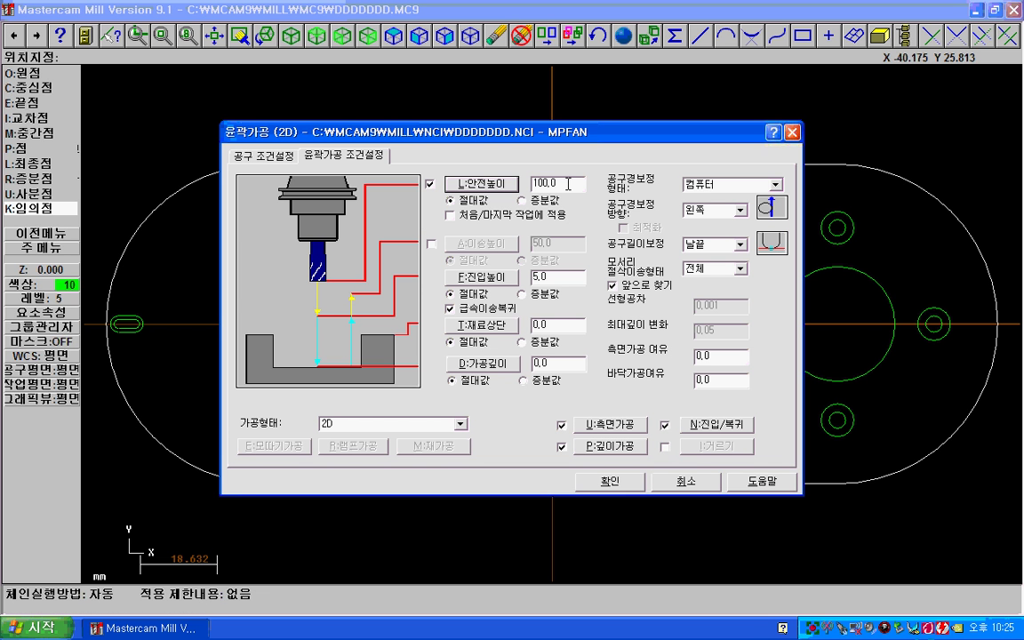
type("50")
key("Tab")
type("3")
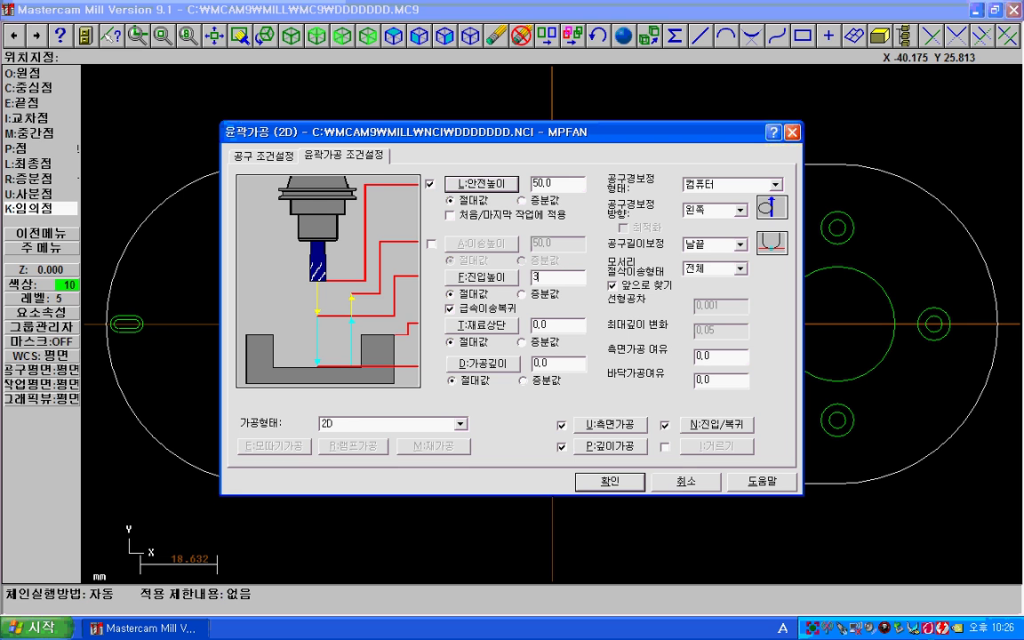
Set the contour's cutting depth (가공깊이) to -10 and disable side multi-pass machining (측면가공).
left_click(570, 365)
type("-10")
left_click(563, 426)
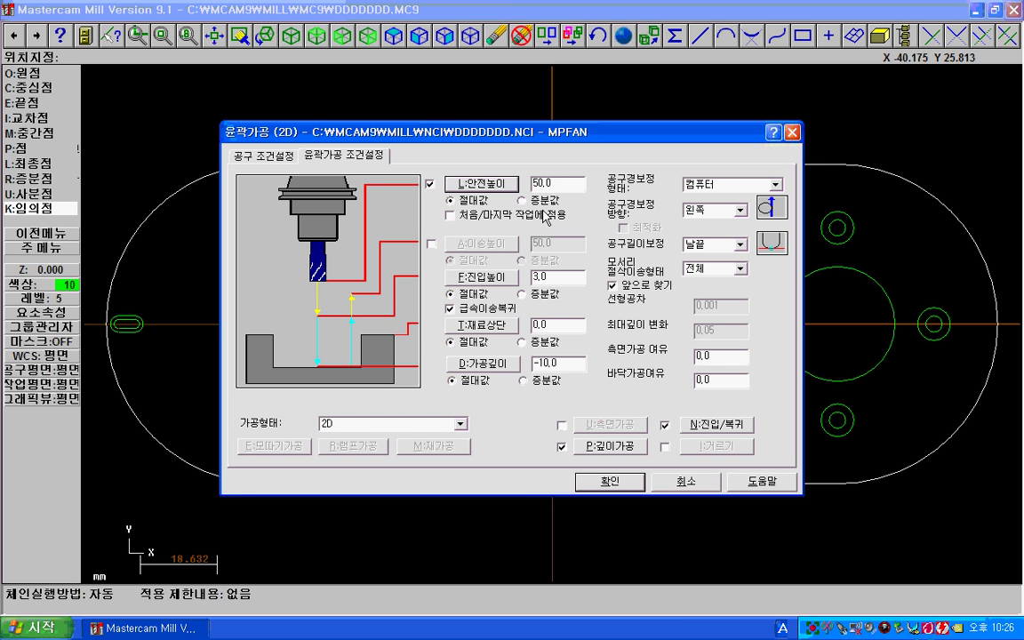
Try switching the retract height option (이송높이) on and back off.
left_click(431, 243)
left_click(431, 244)
left_click(431, 244)
left_click(431, 243)
Try the cutter compensation types 컴퓨터, 콘트롤러 and 중복보정 for the contour toolpath.
left_click(778, 186)
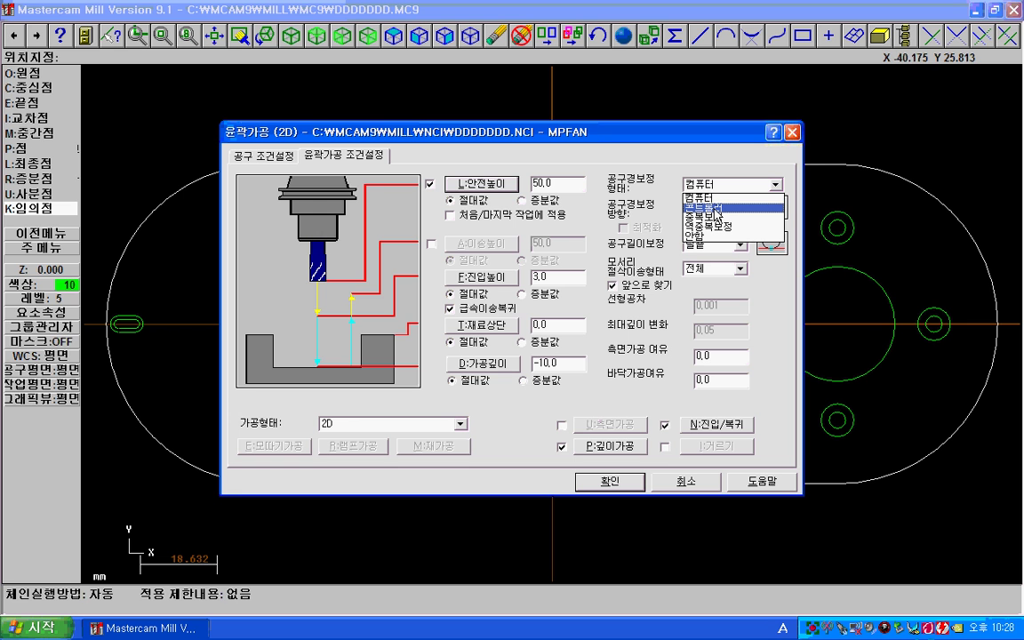
key("Up")
key("Up")
key("Return")
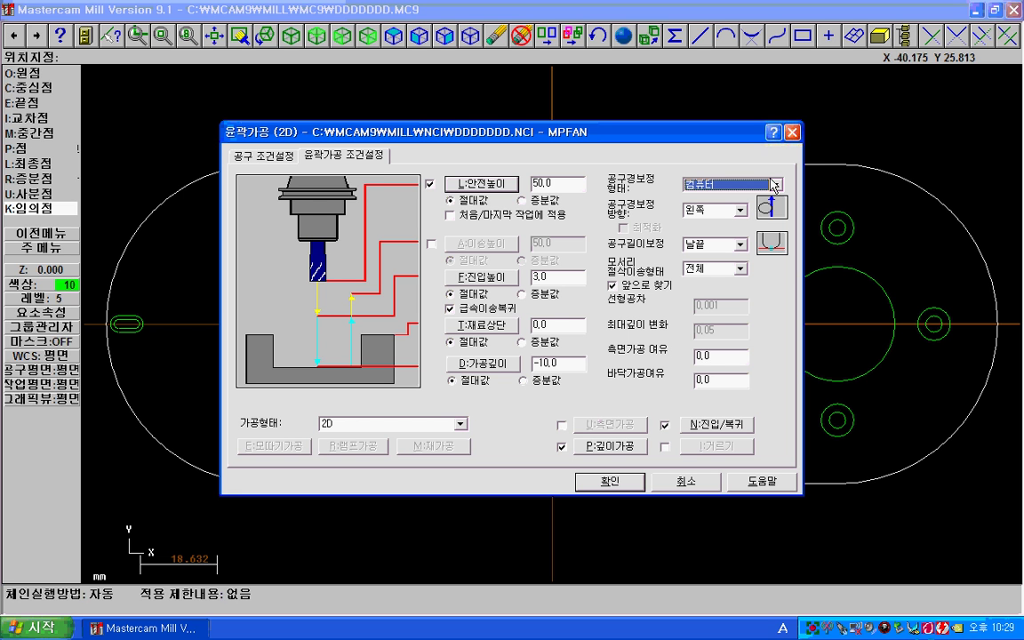
left_click(702, 184)
left_click(764, 206)
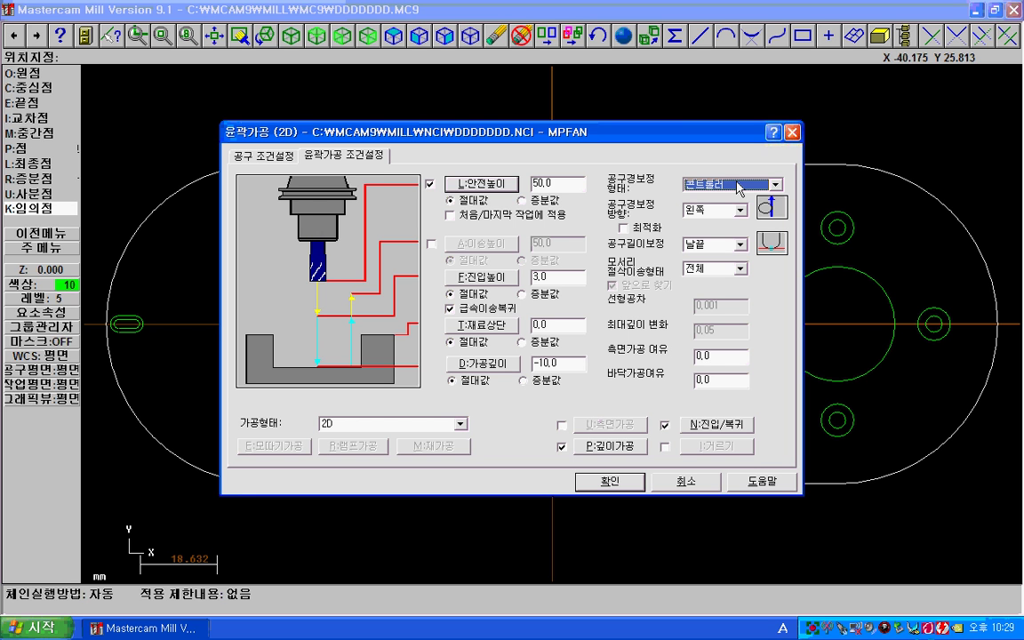
left_click(738, 185)
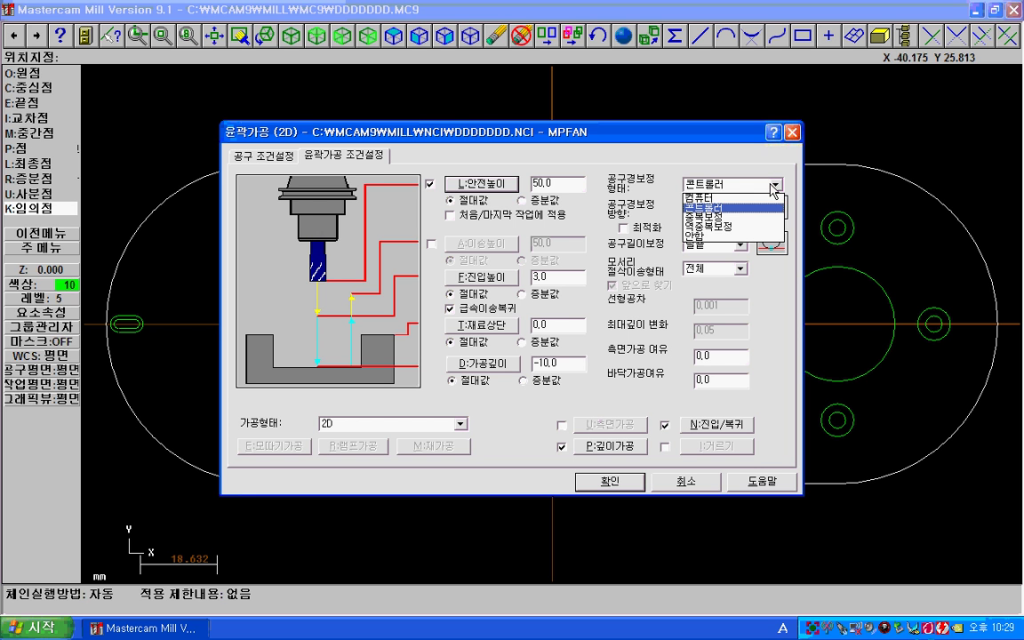
left_click(731, 218)
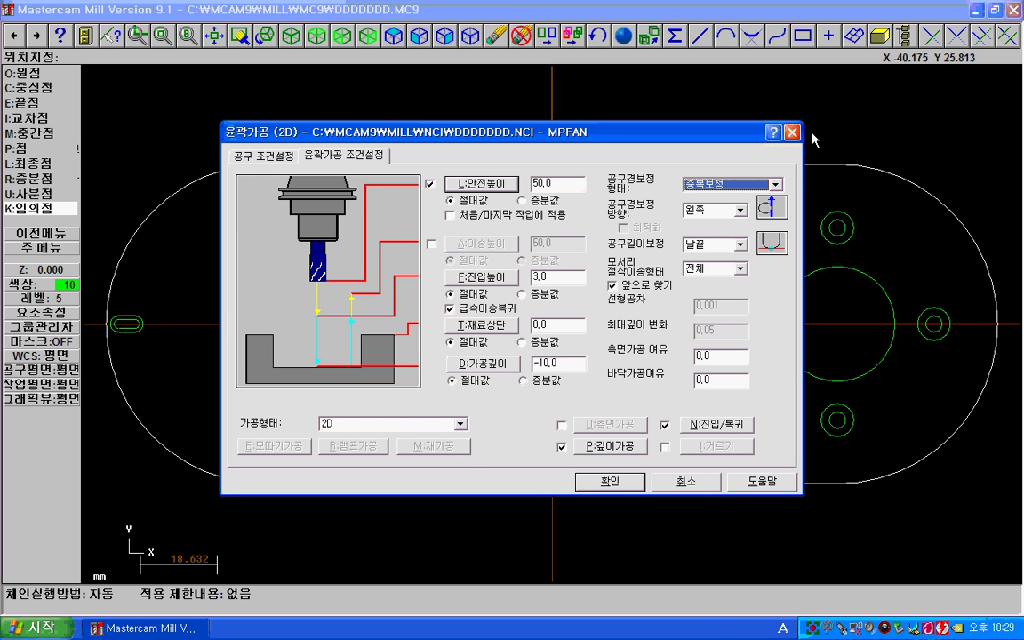
Change the cutter compensation type back to 컴퓨터, then to 콘트롤러, and finally to 중복보정 for comparison.
left_click(702, 184)
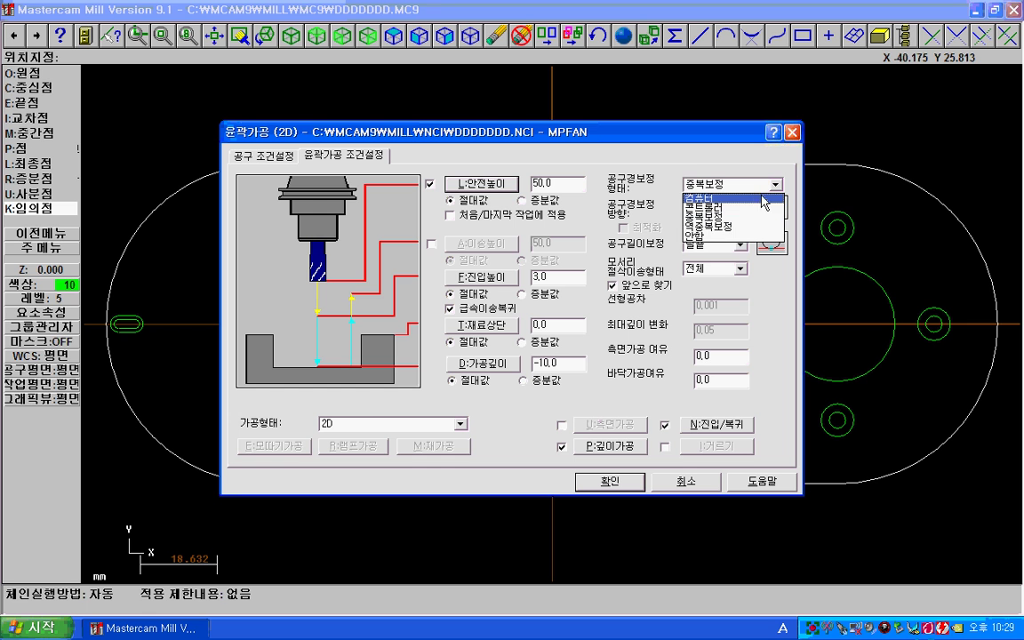
left_click(750, 201)
left_click(702, 184)
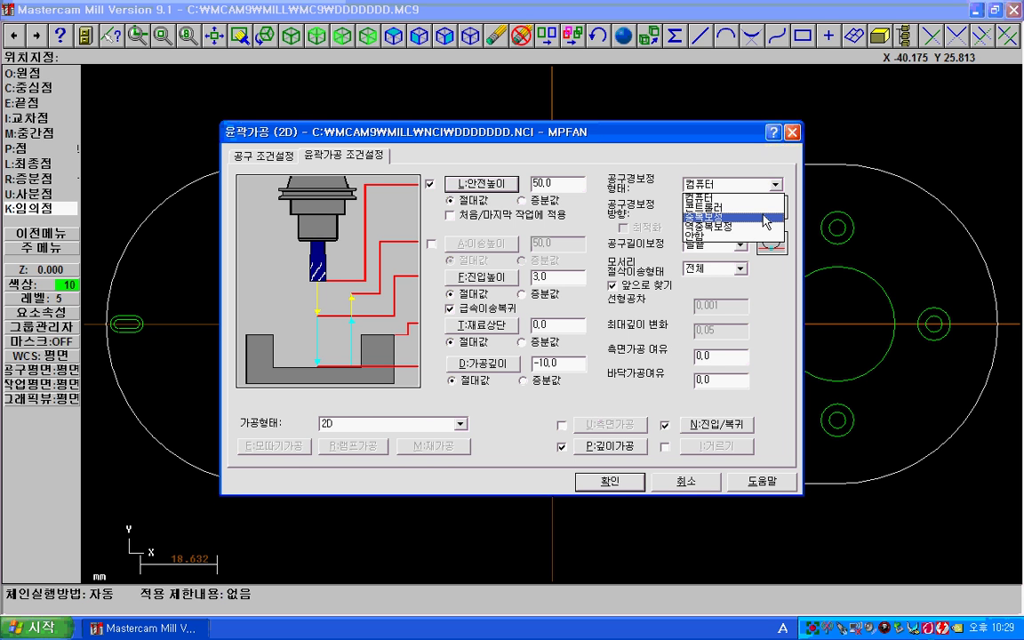
left_click(756, 206)
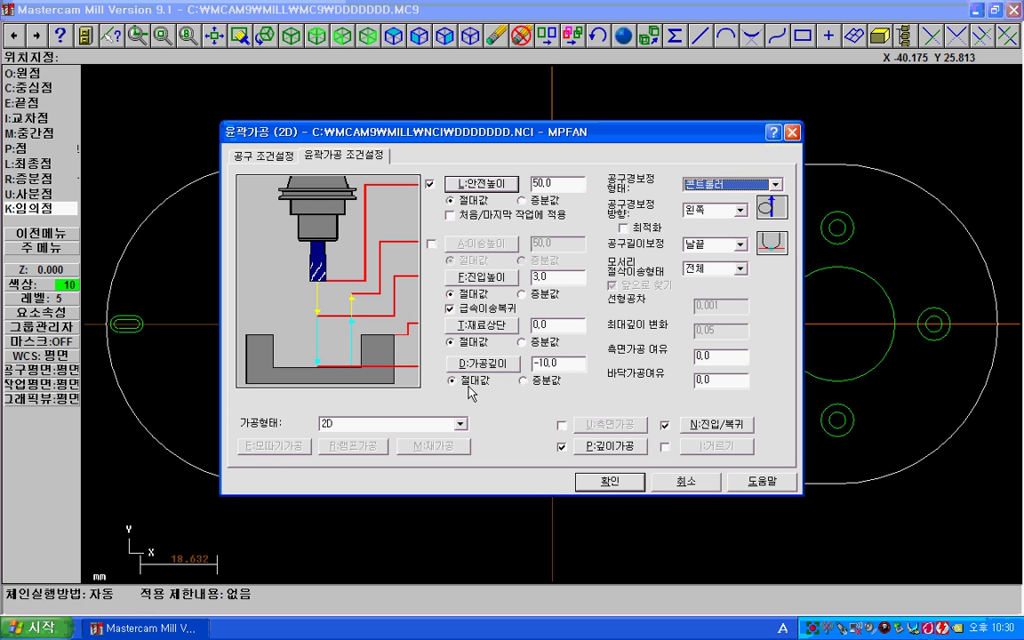
left_click(771, 185)
left_click(751, 217)
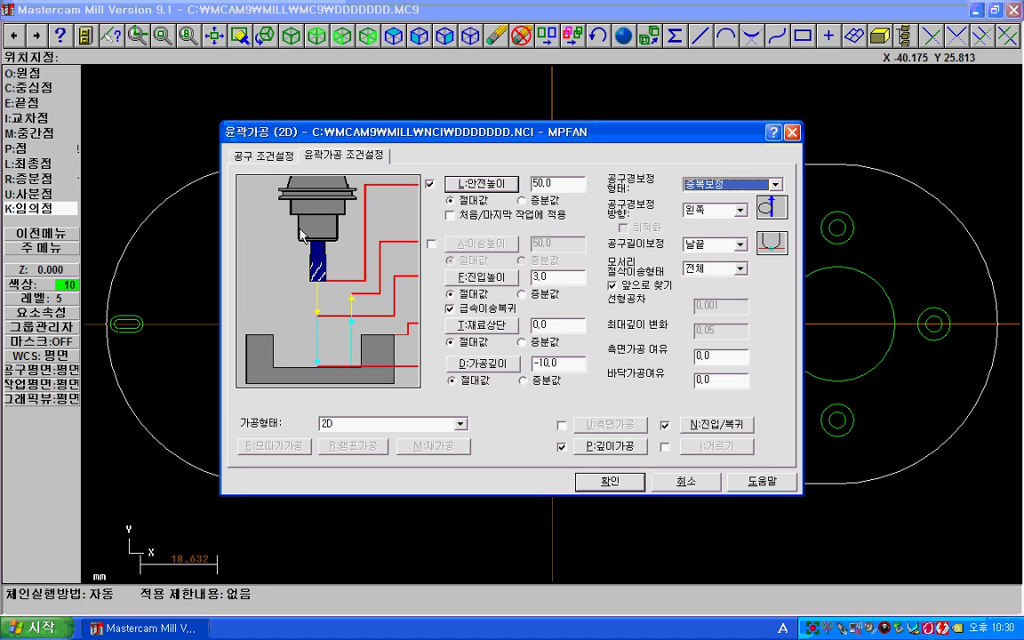
Check the end mill's tool parameters and set the contour's cutter compensation type to 컴퓨터.
left_click(271, 157)
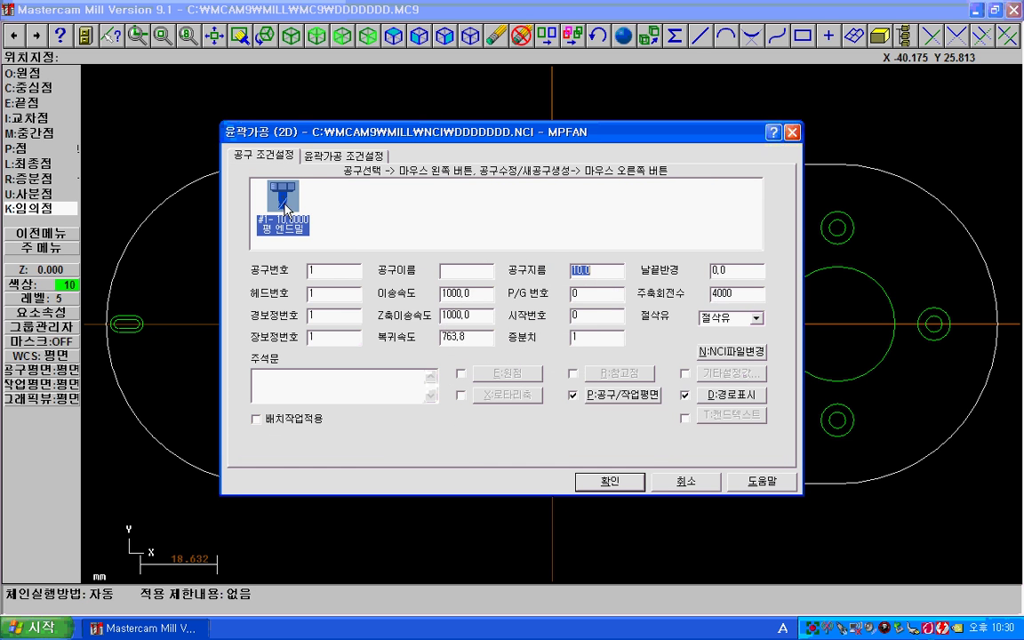
left_click(306, 154)
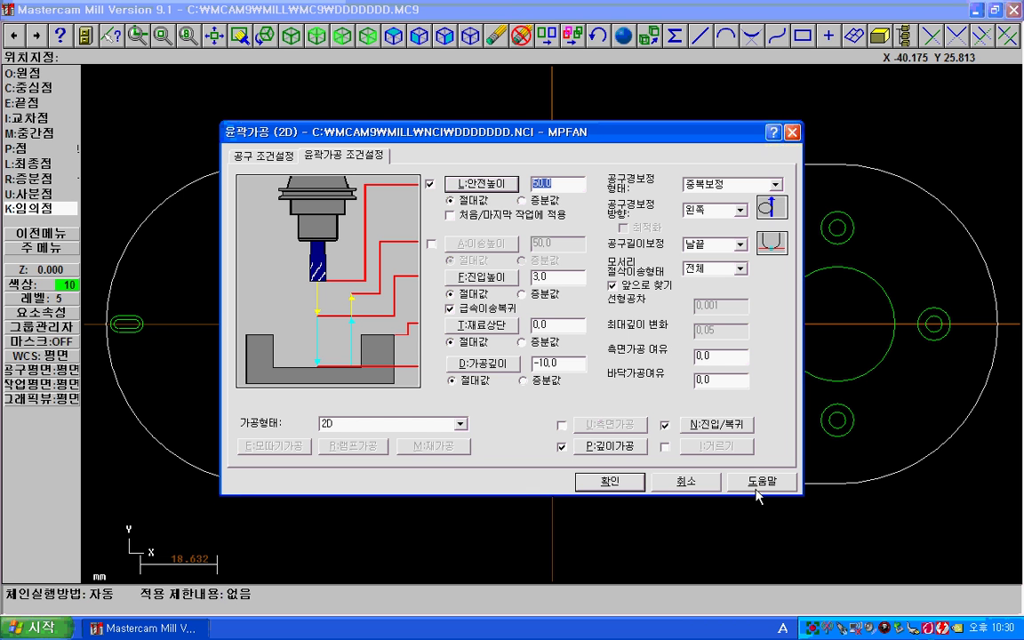
left_click(777, 185)
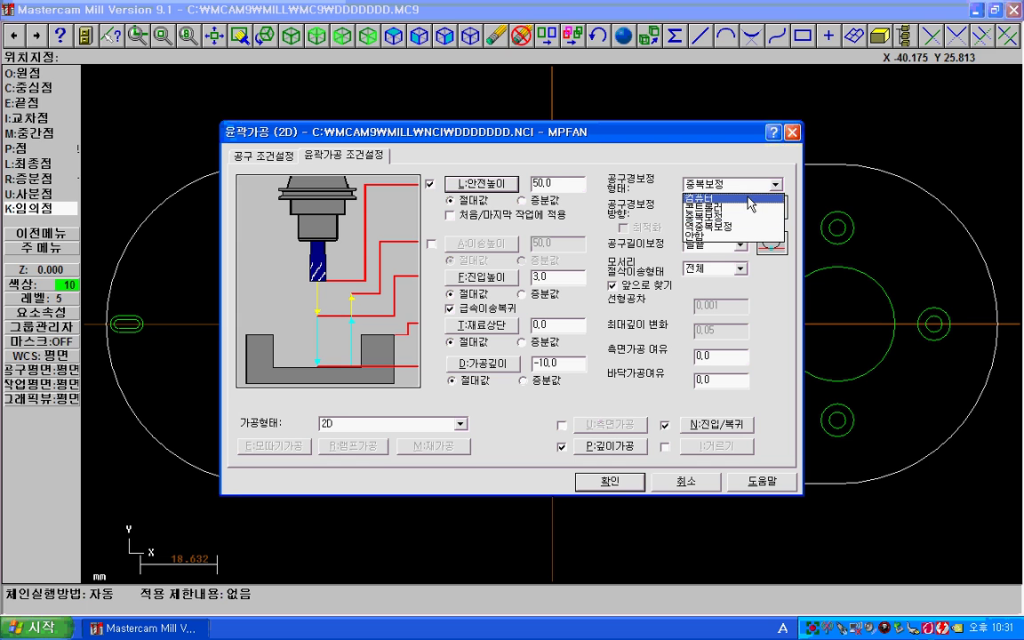
left_click(747, 197)
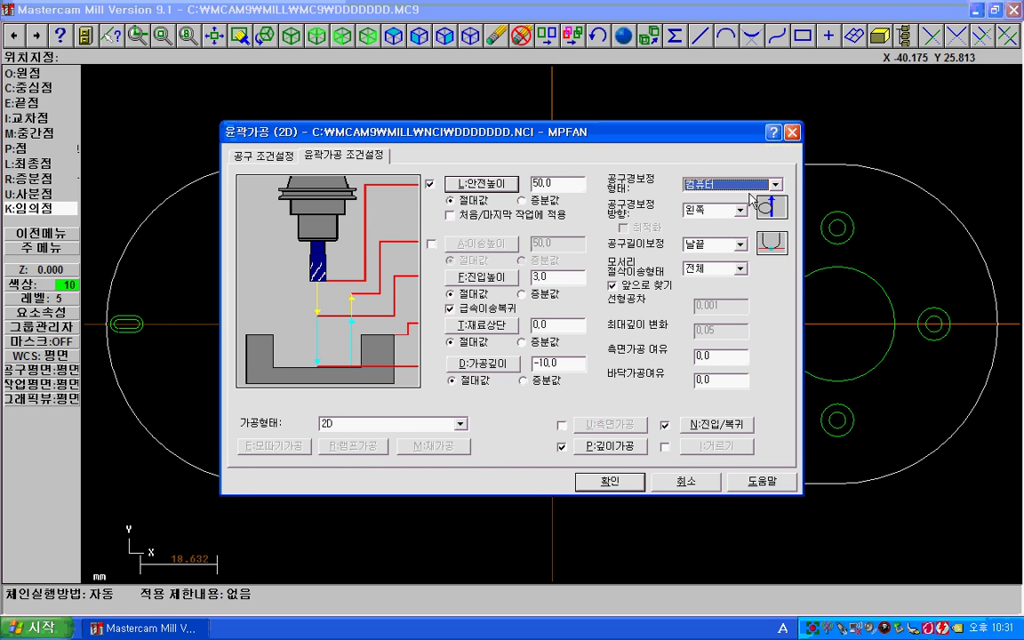